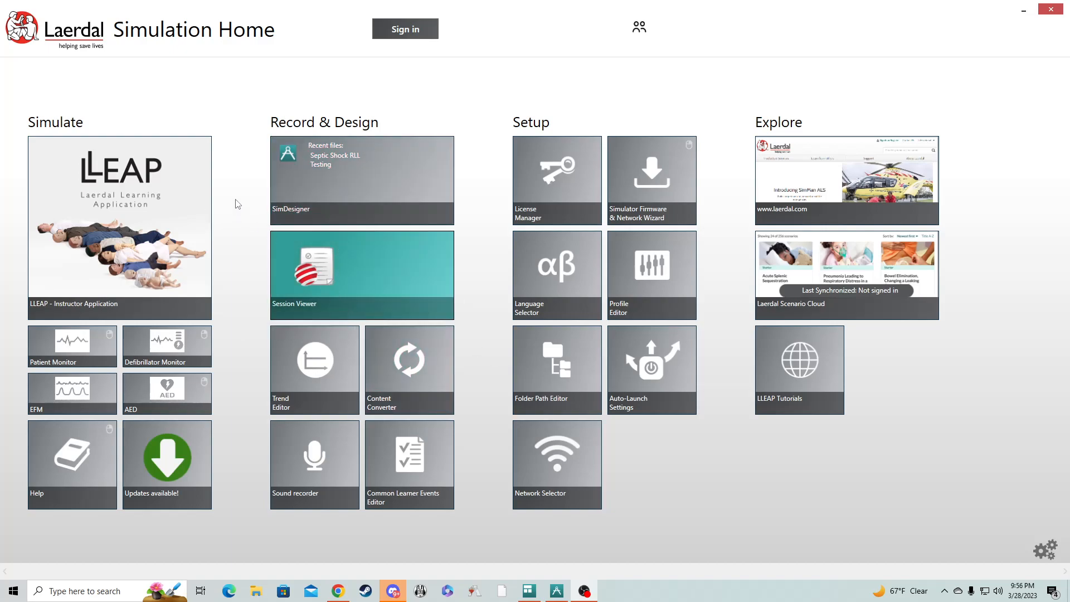
# Launch SimDesigner from Simulation Home, close the extra untitled scenario window and switch to the open Septic Shock RLL scenario.
pyautogui.click(274, 207)
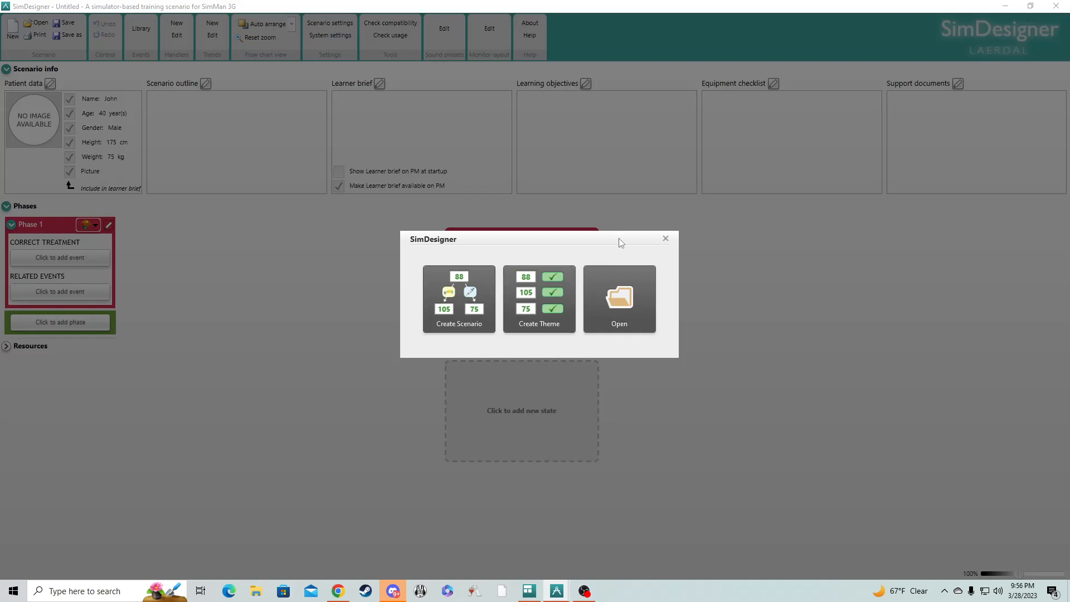
pyautogui.click(665, 238)
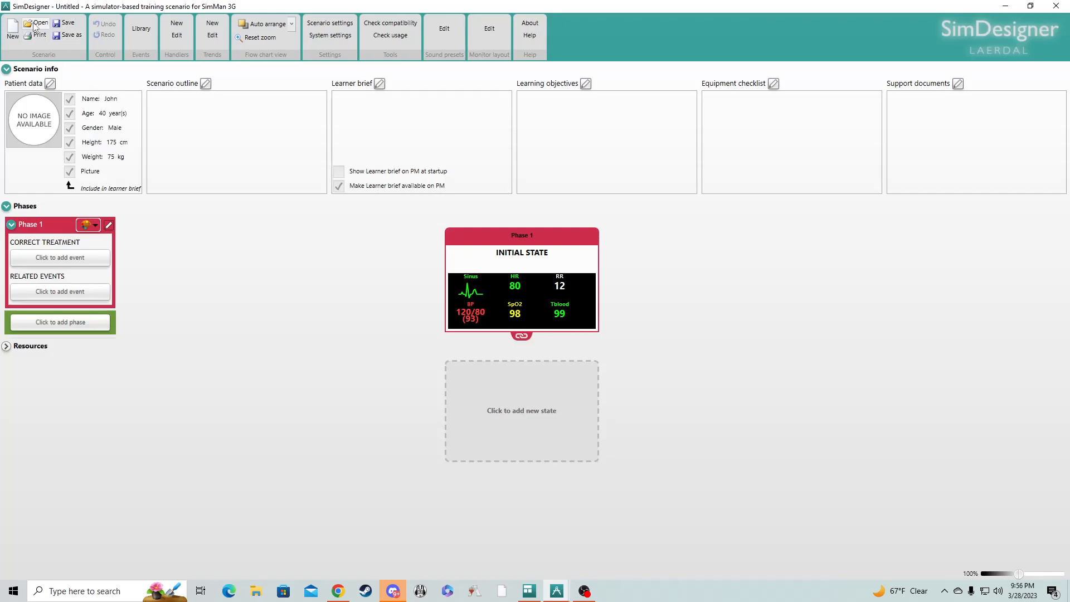
pyautogui.moveTo(556, 592)
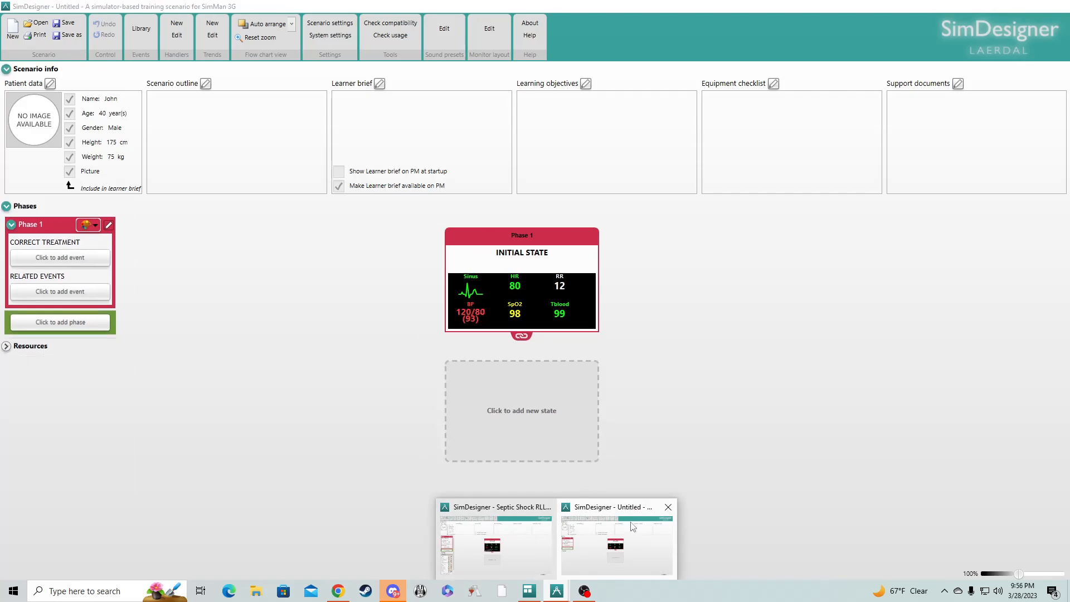
pyautogui.click(667, 510)
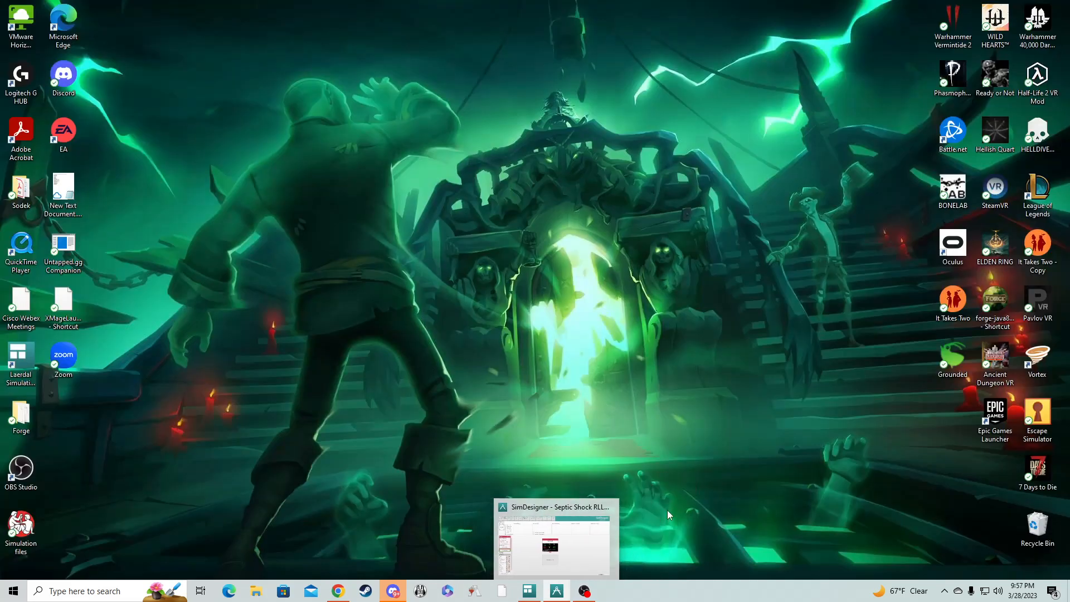
pyautogui.click(583, 537)
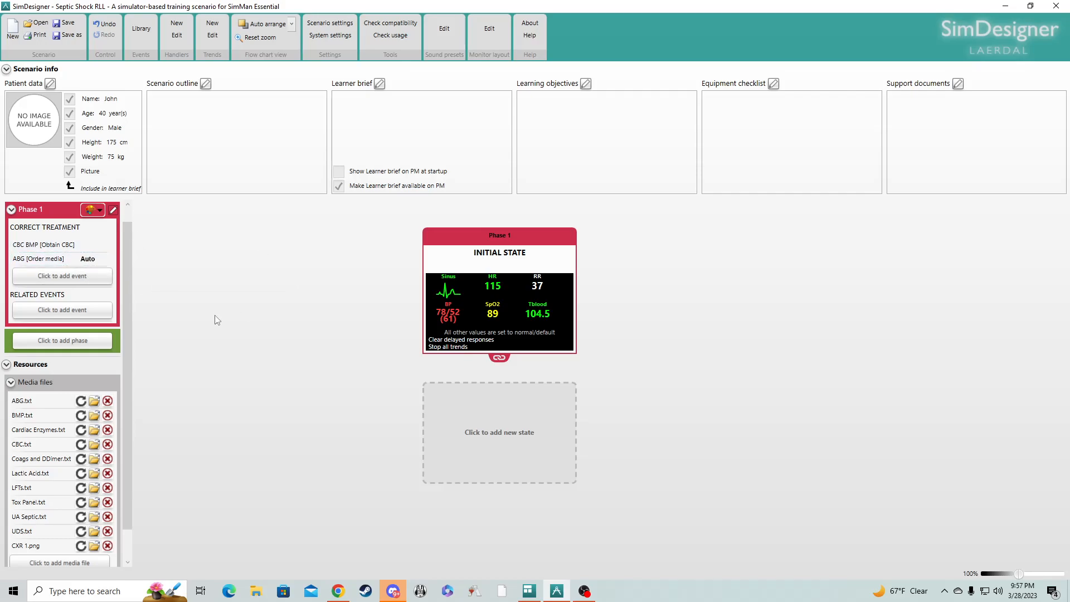
# Examine the scenario's phase events and media files, and check the Lab files folder for a file to add as a resource.
pyautogui.scroll(-2, 125, 396)
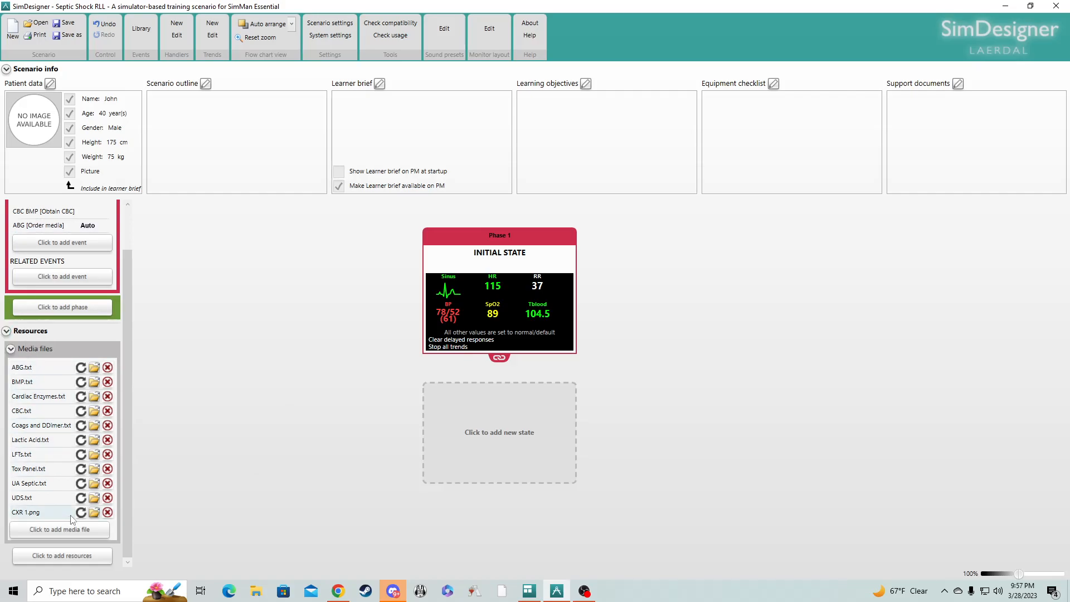
pyautogui.moveTo(128, 365); pyautogui.dragTo(125, 279)
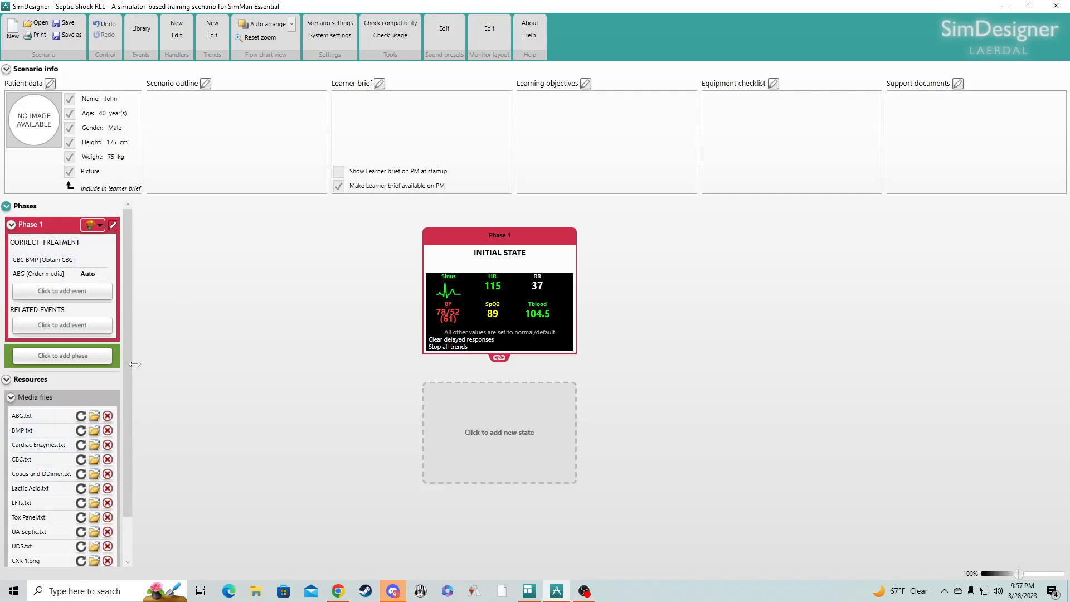
pyautogui.scroll(-3, 117, 394)
pyautogui.scroll(3, 127, 369)
pyautogui.scroll(-3, 131, 369)
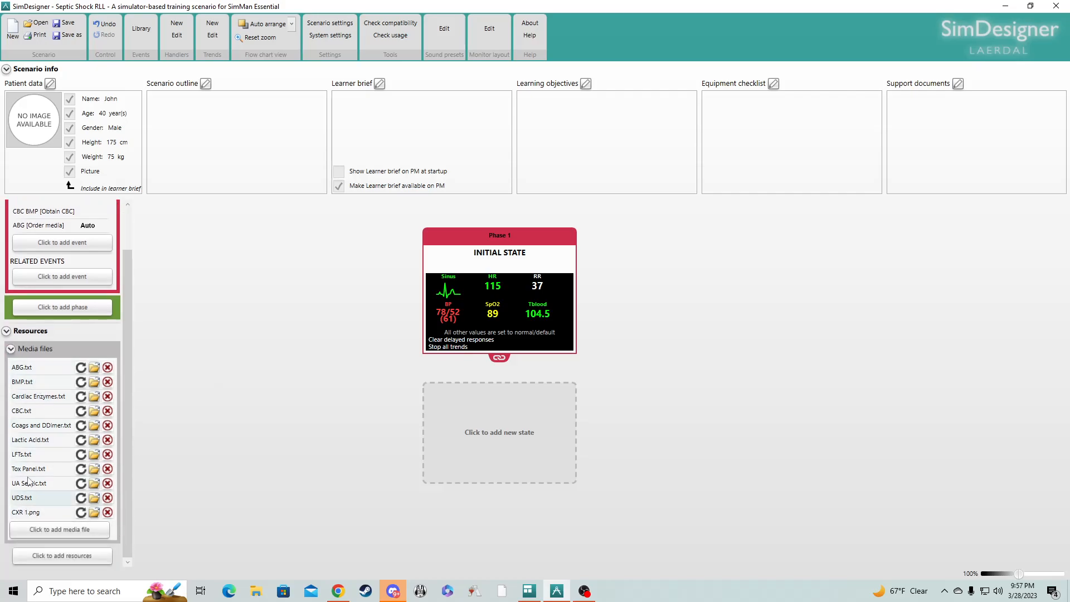
pyautogui.click(58, 556)
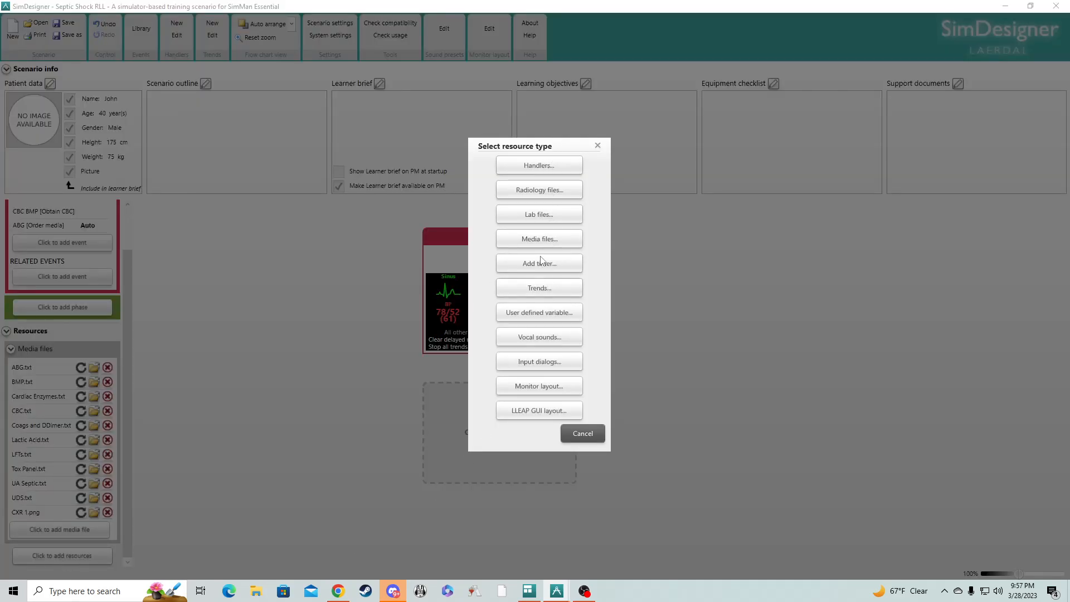
pyautogui.click(532, 217)
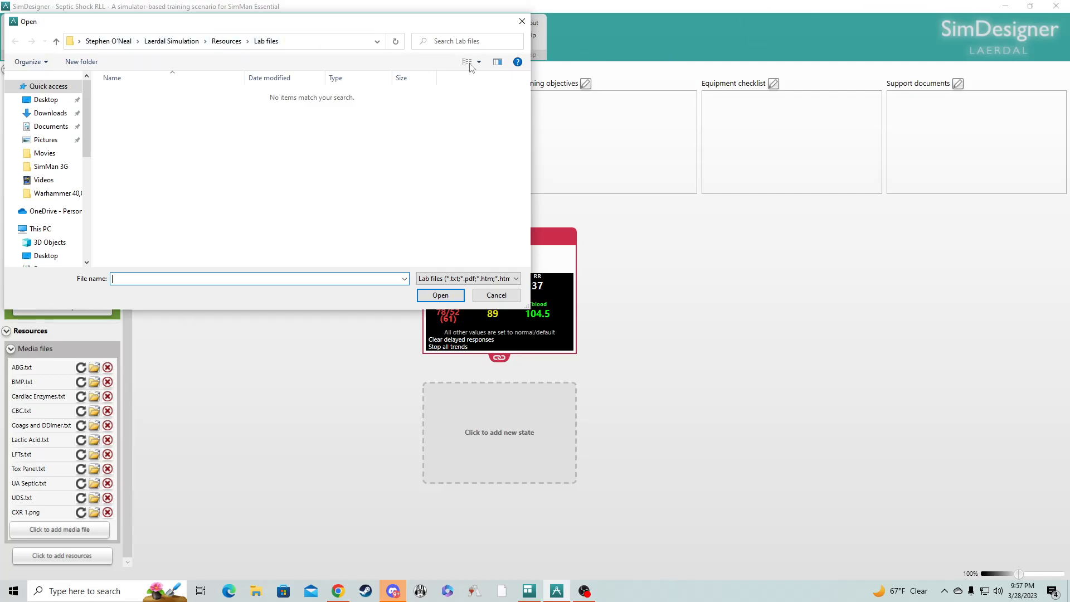
pyautogui.click(496, 295)
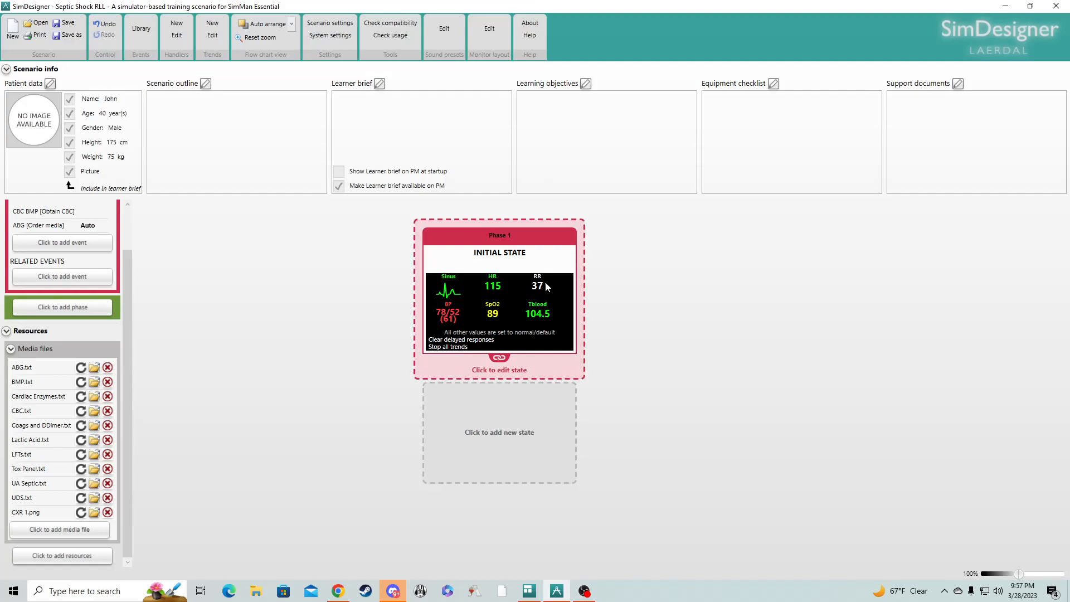
# Switch to the desktop and open the Lab files folder inside the Resources folder of the simulation files.
pyautogui.click(1005, 7)
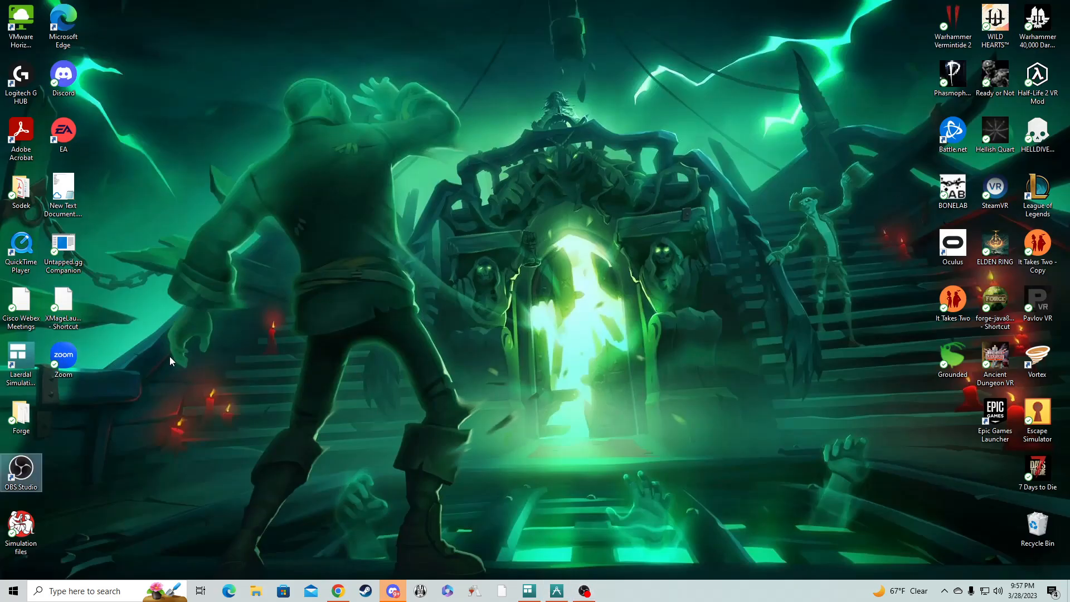
pyautogui.doubleClick(23, 527)
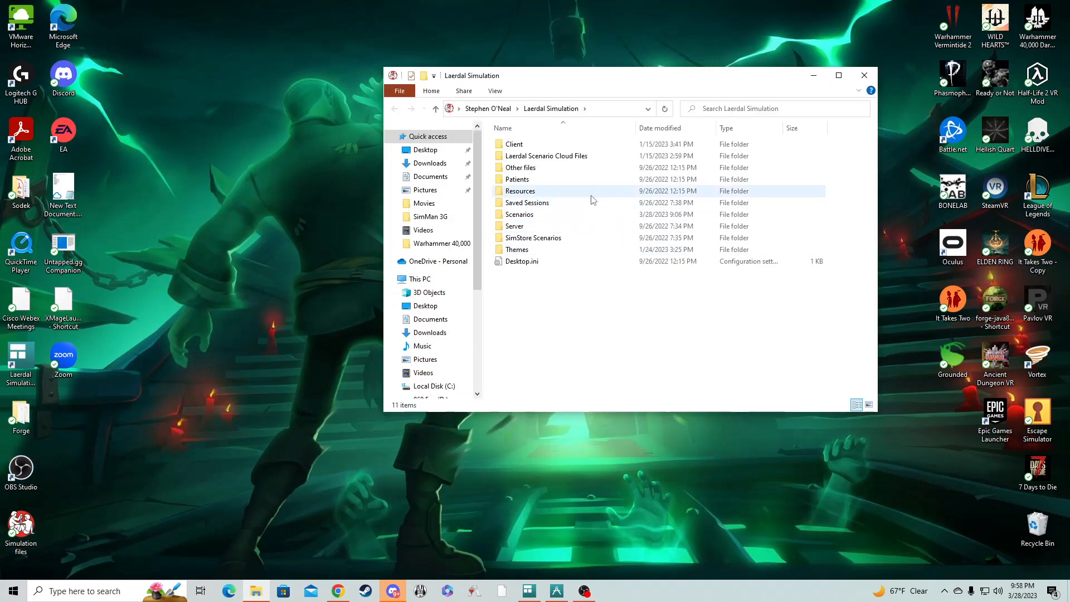
pyautogui.doubleClick(531, 193)
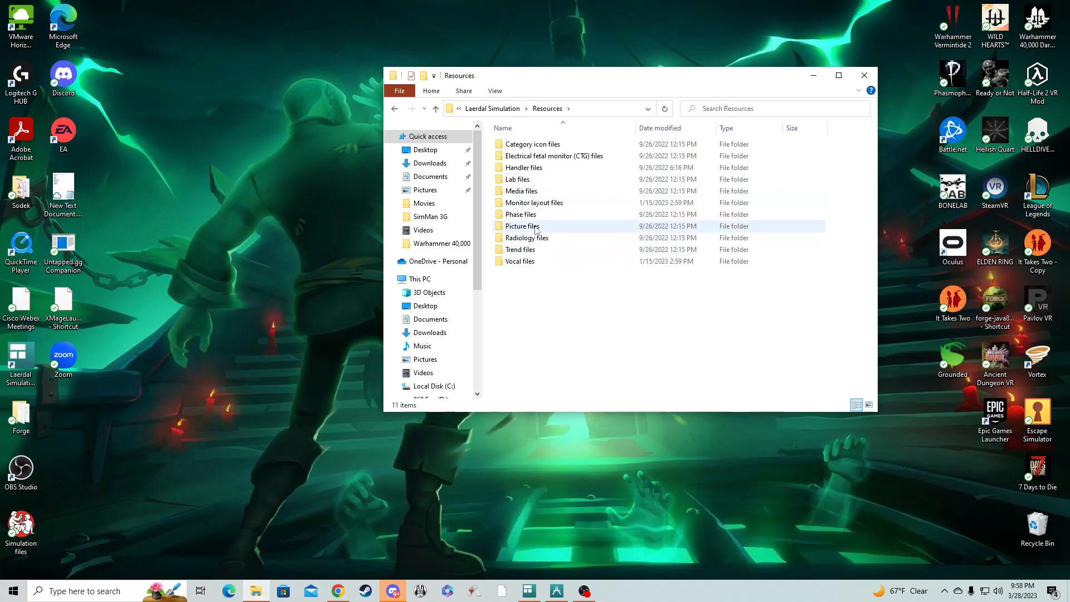
pyautogui.doubleClick(520, 180)
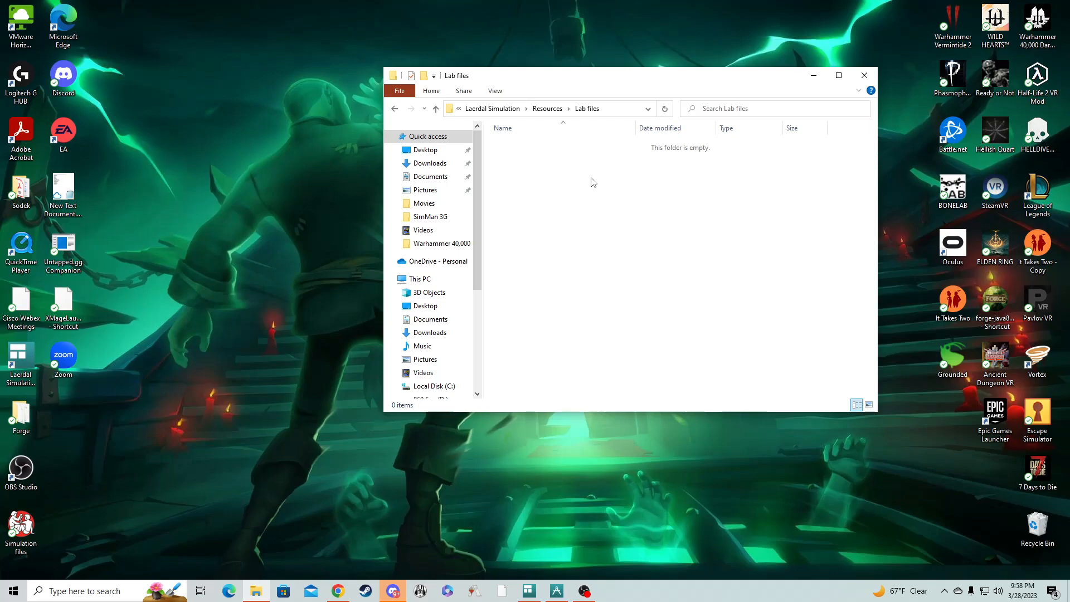
# Create a new text document in the Lab files folder and name it toxicology.txt.
pyautogui.rightClick(523, 183)
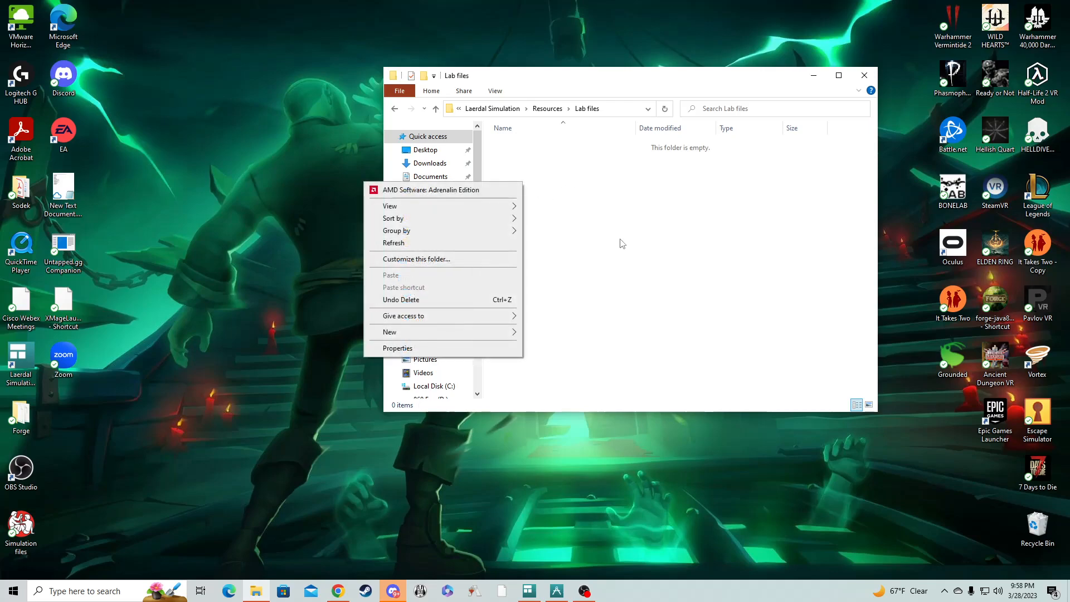
pyautogui.moveTo(427, 333)
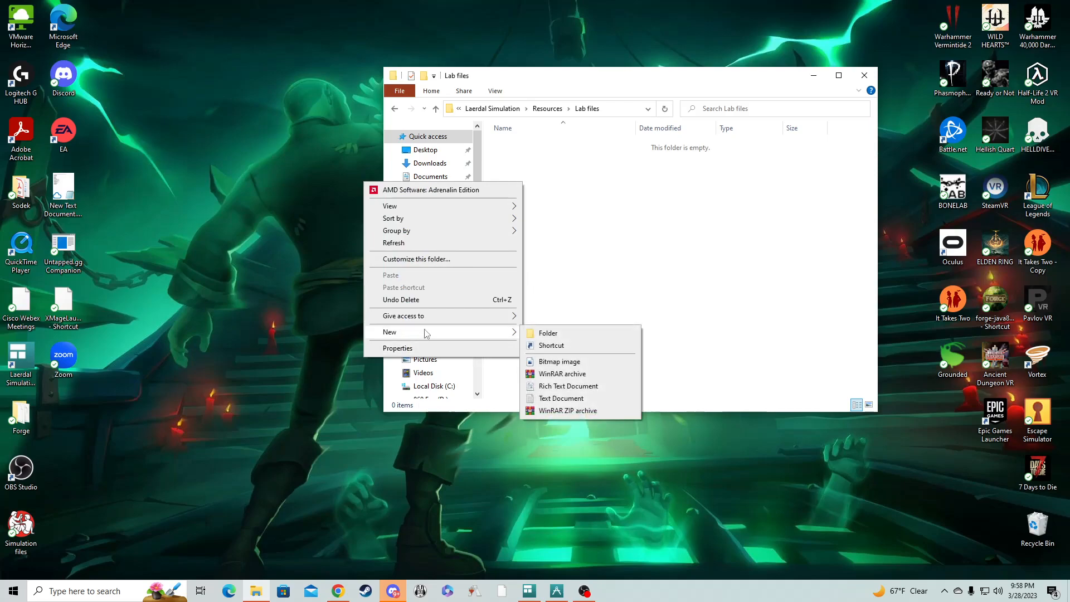
pyautogui.click(566, 399)
pyautogui.click(563, 184)
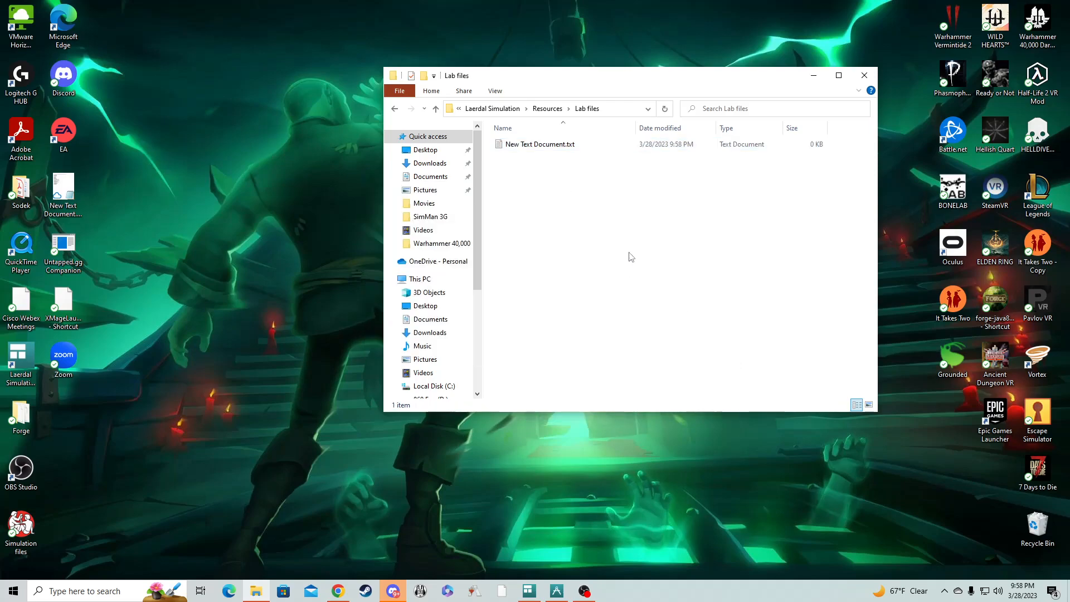
pyautogui.click(537, 148)
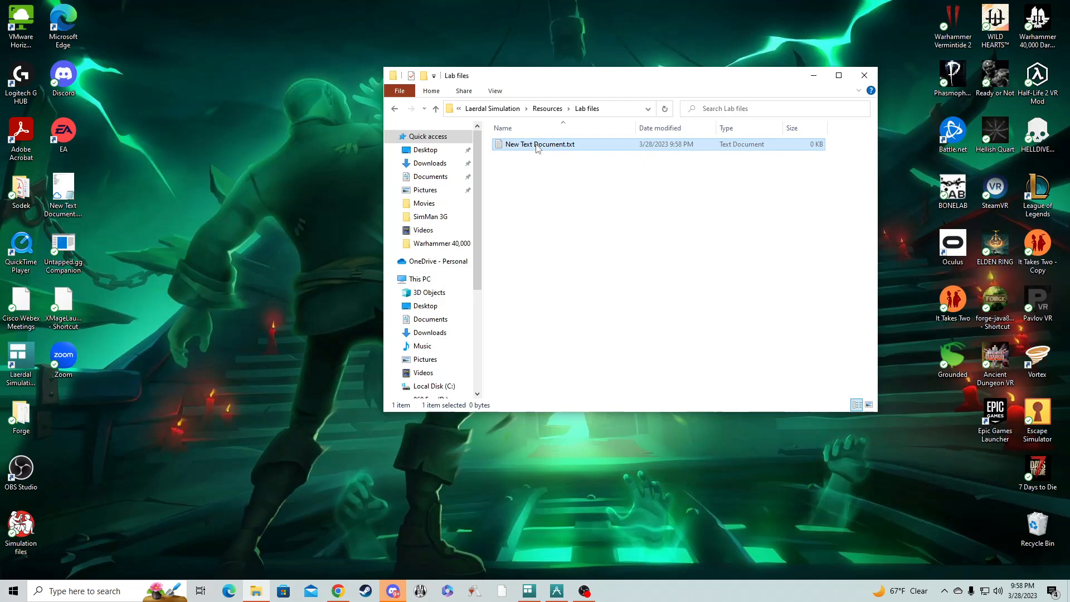
pyautogui.click(538, 145)
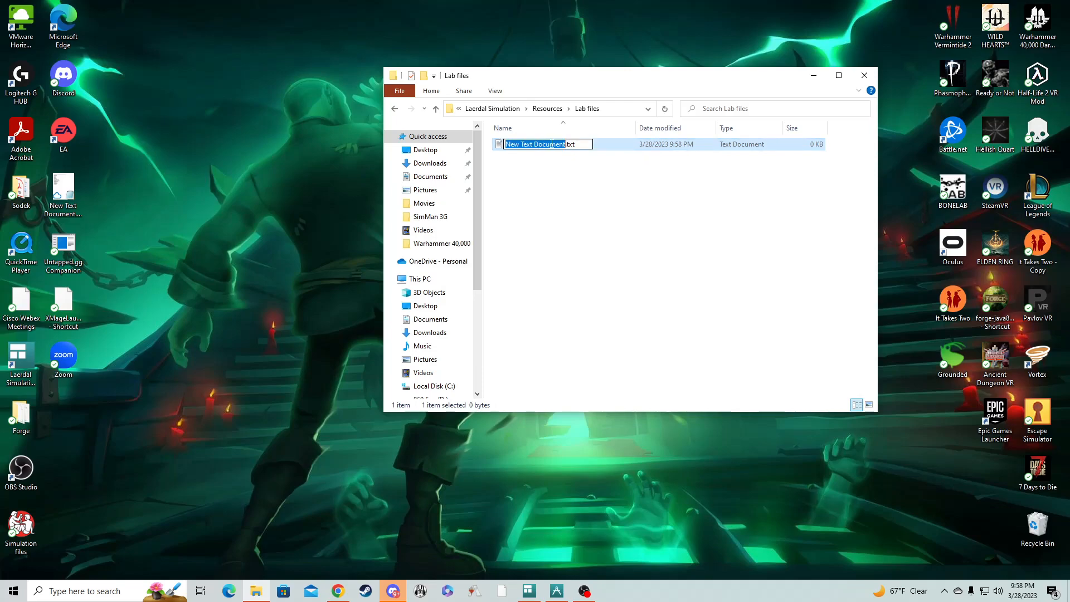
pyautogui.write('toxi')
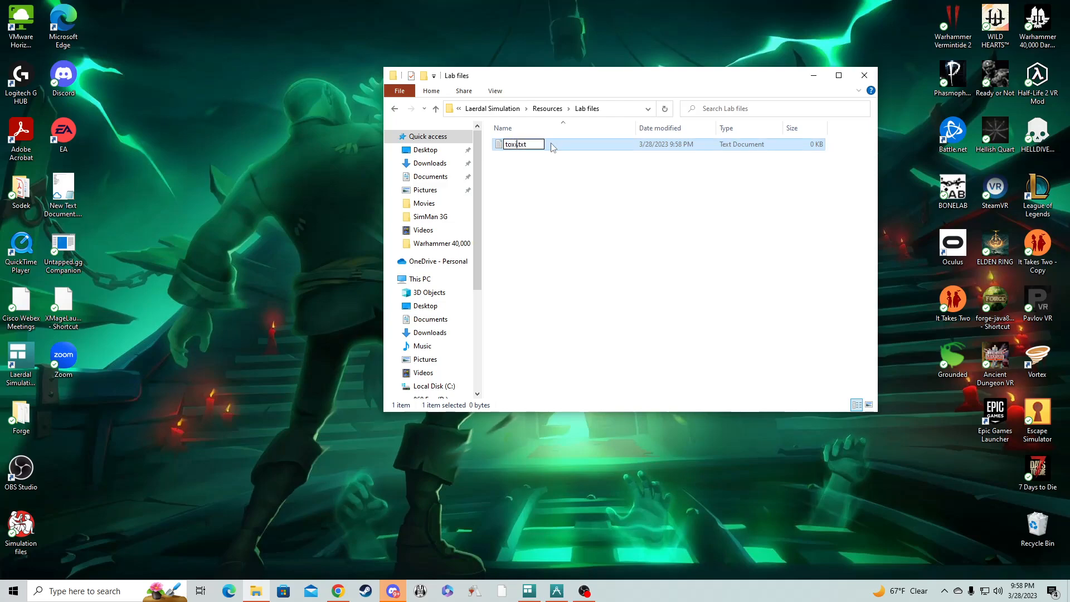
pyautogui.write('cology')
pyautogui.click(556, 178)
# Enter "Carboxyhemoglobin 30%" in toxicology.txt, then save and close the file.
pyautogui.doubleClick(530, 146)
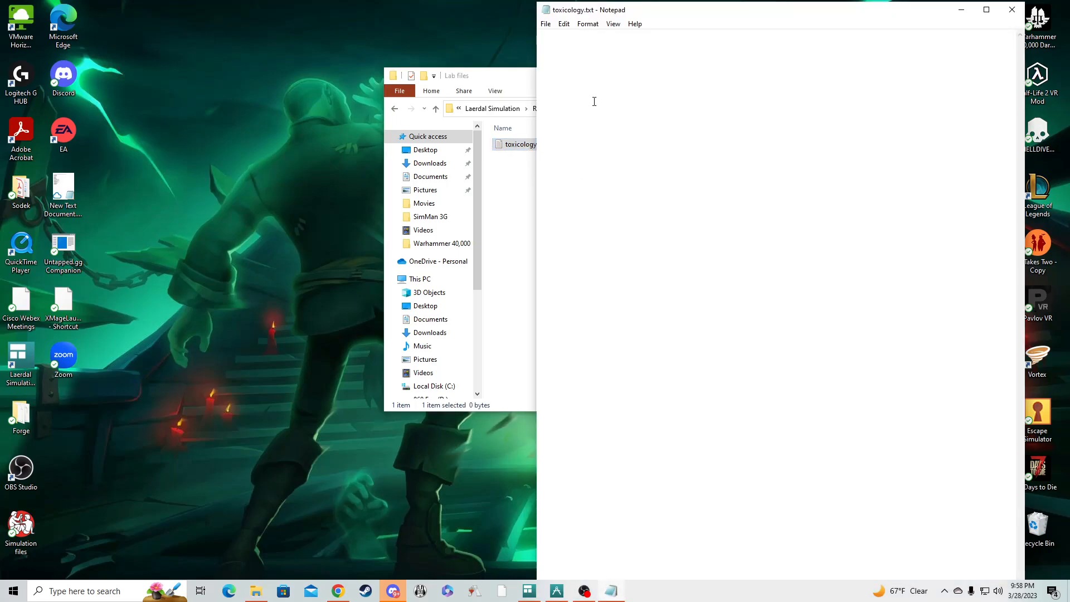
pyautogui.write('Carboxyhemoglobin 30%')
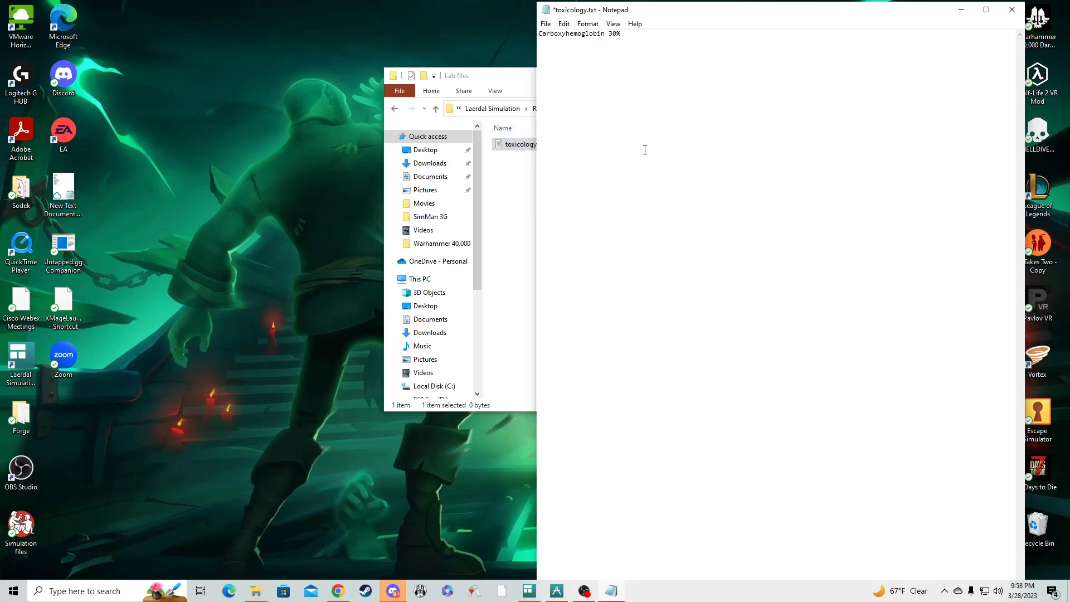
pyautogui.hotkey('ctrl', 's')
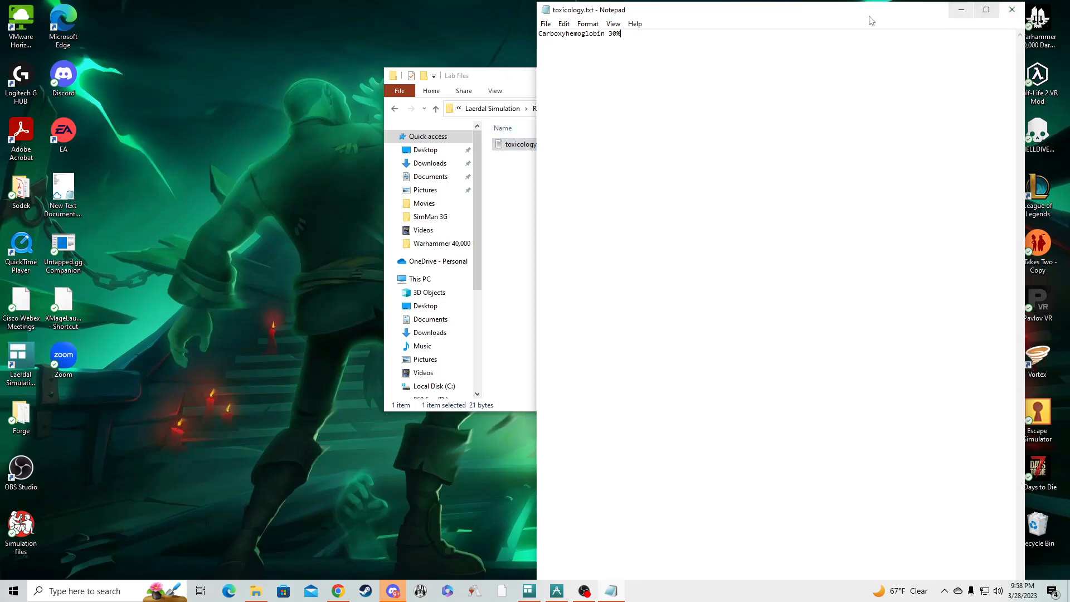
pyautogui.click(1012, 10)
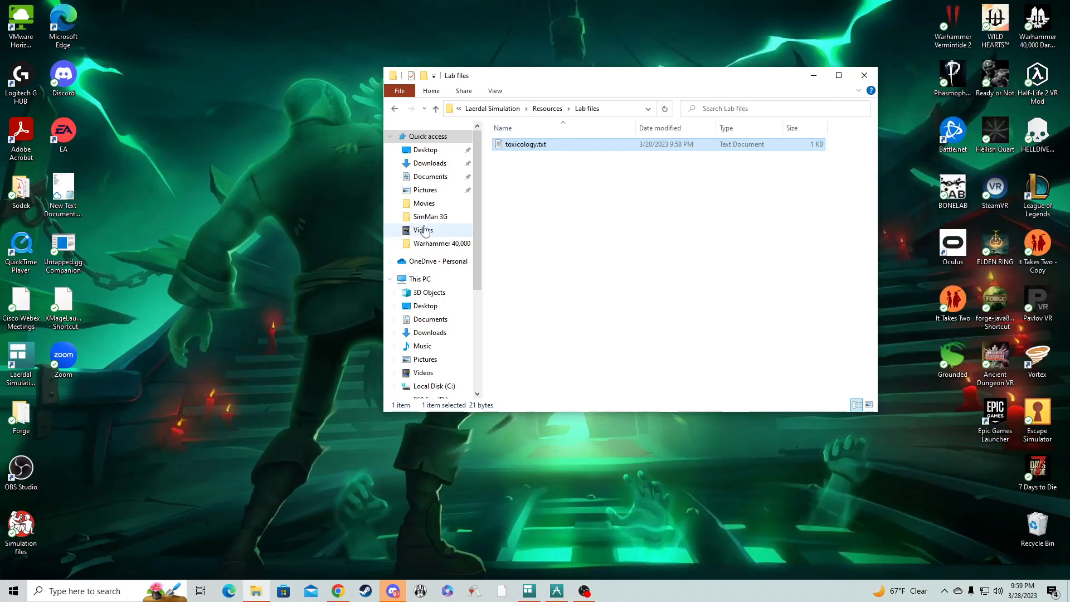
# Rename the toxicology text file as CarboxyHgb.txt.
pyautogui.click(531, 146)
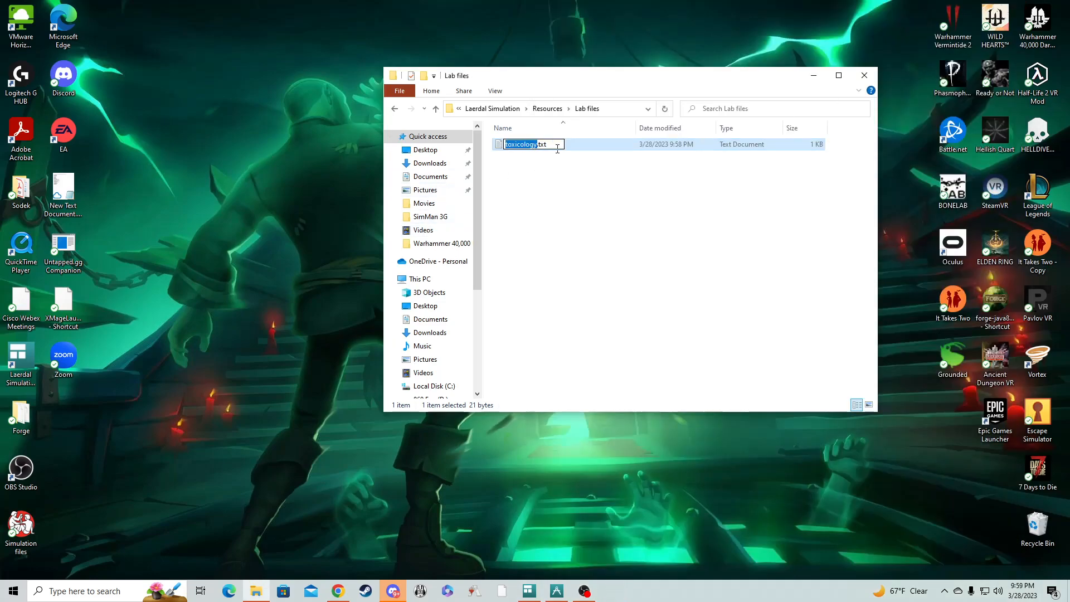
pyautogui.write('CarboxyHgb')
pyautogui.click(553, 175)
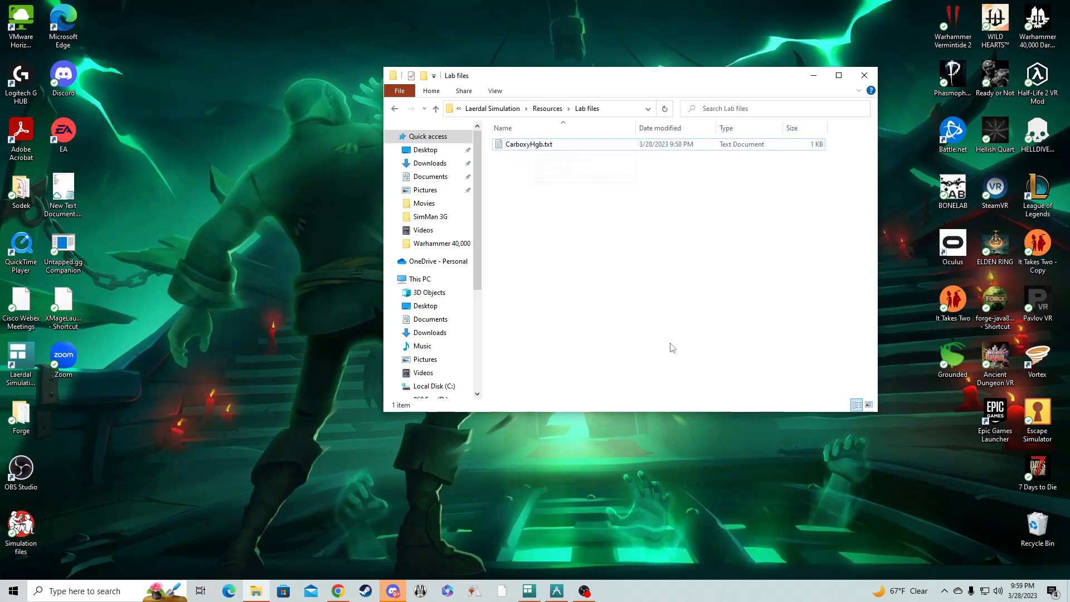
# Switch back to SimDesigner and add CarboxyHgb.txt to the Septic Shock RLL scenario as a lab file resource.
pyautogui.click(556, 590)
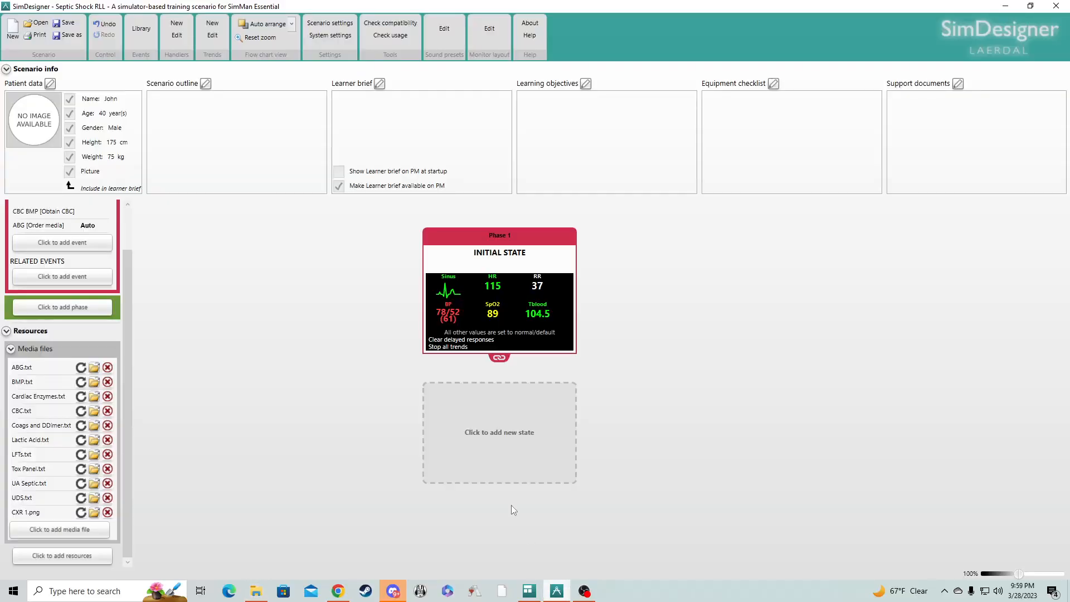
pyautogui.click(52, 554)
pyautogui.click(532, 215)
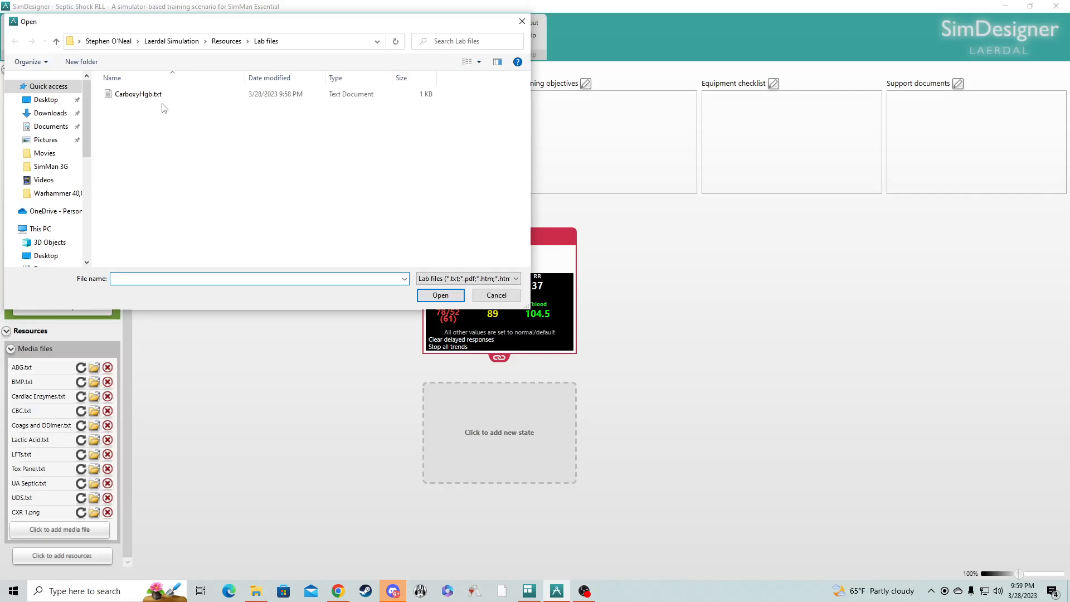
pyautogui.click(134, 94)
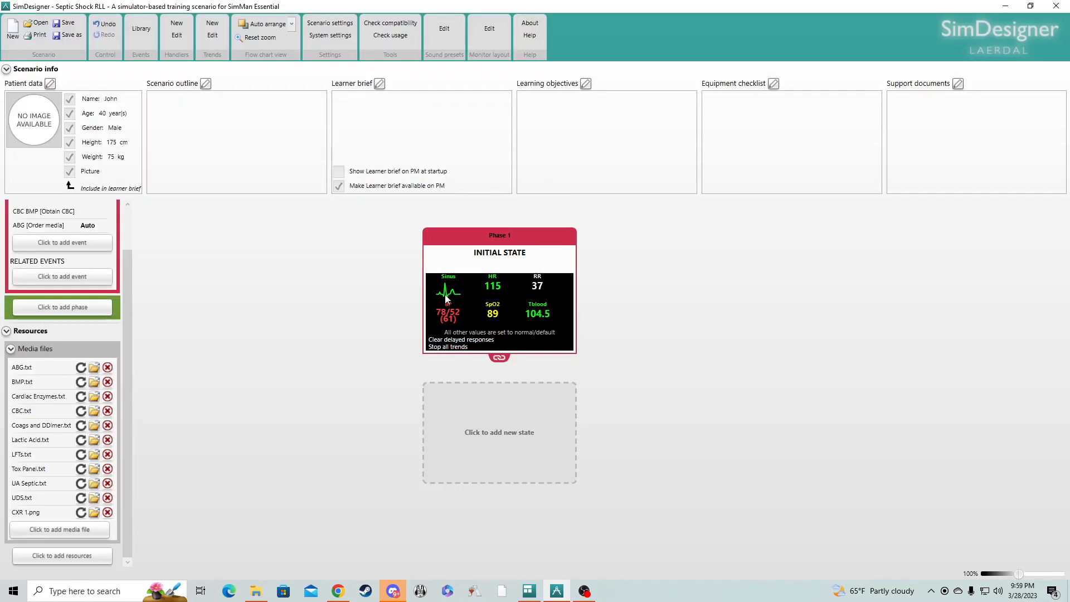
pyautogui.click(443, 295)
pyautogui.scroll(-1, 81, 531)
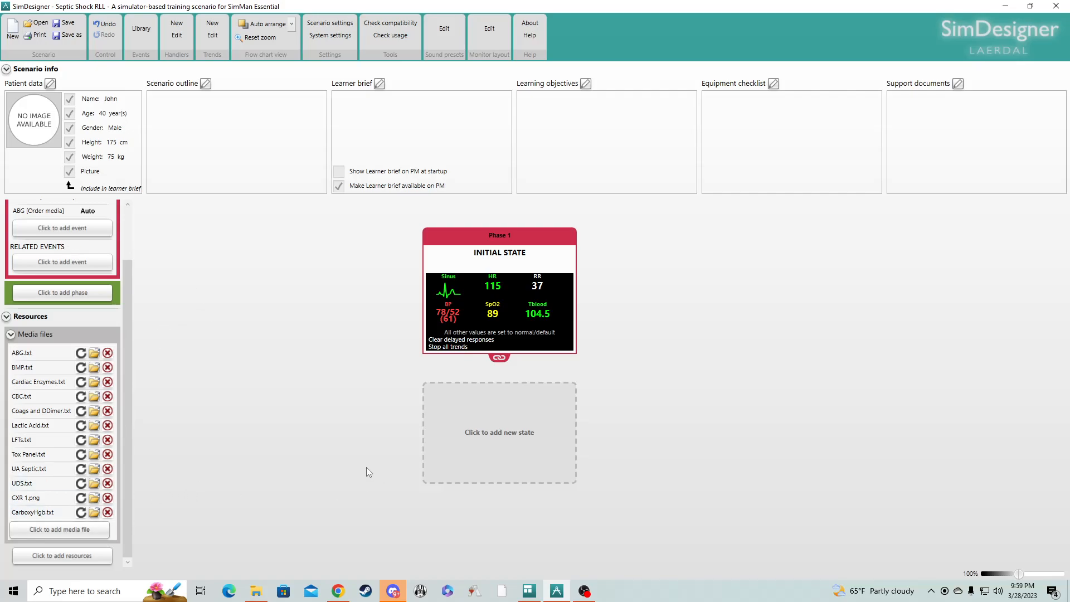
# Add a new state to the flow chart and remove the trial link made from the initial state to it.
pyautogui.scroll(2, 45, 293)
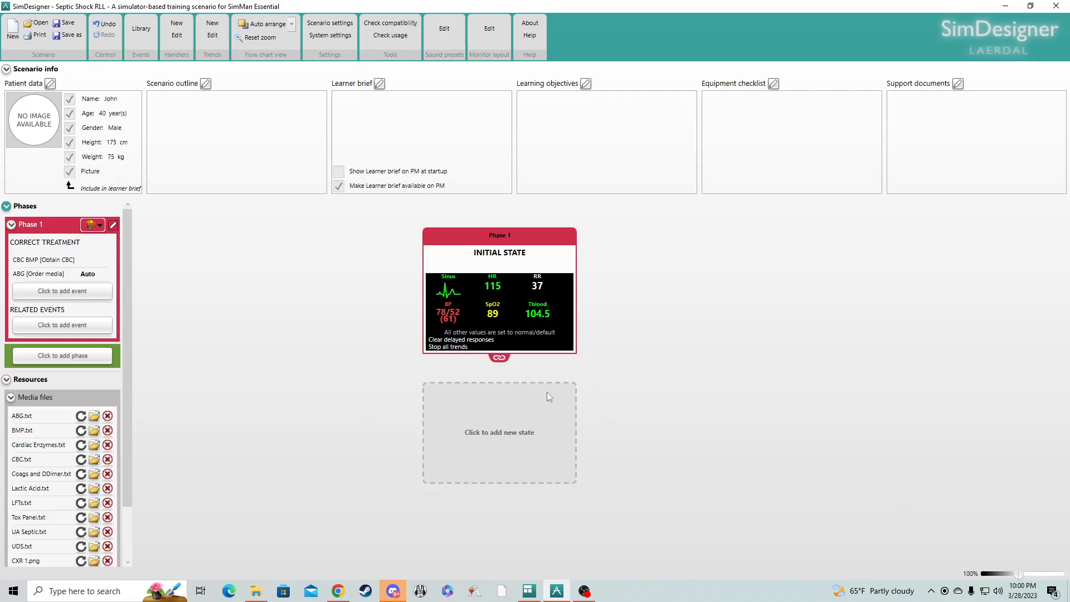
pyautogui.click(493, 410)
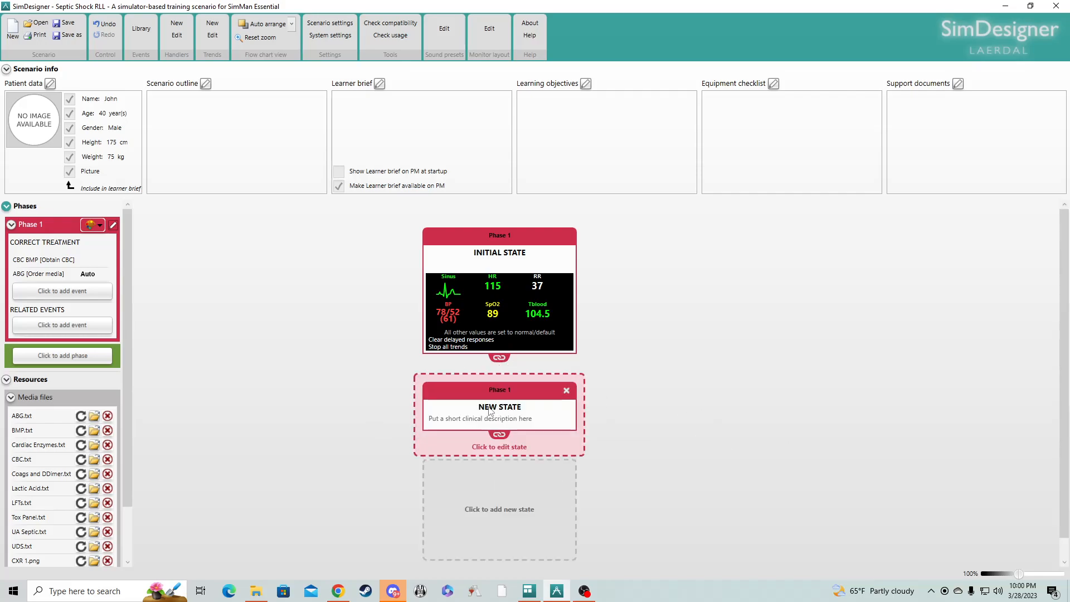
pyautogui.moveTo(499, 357); pyautogui.dragTo(428, 412)
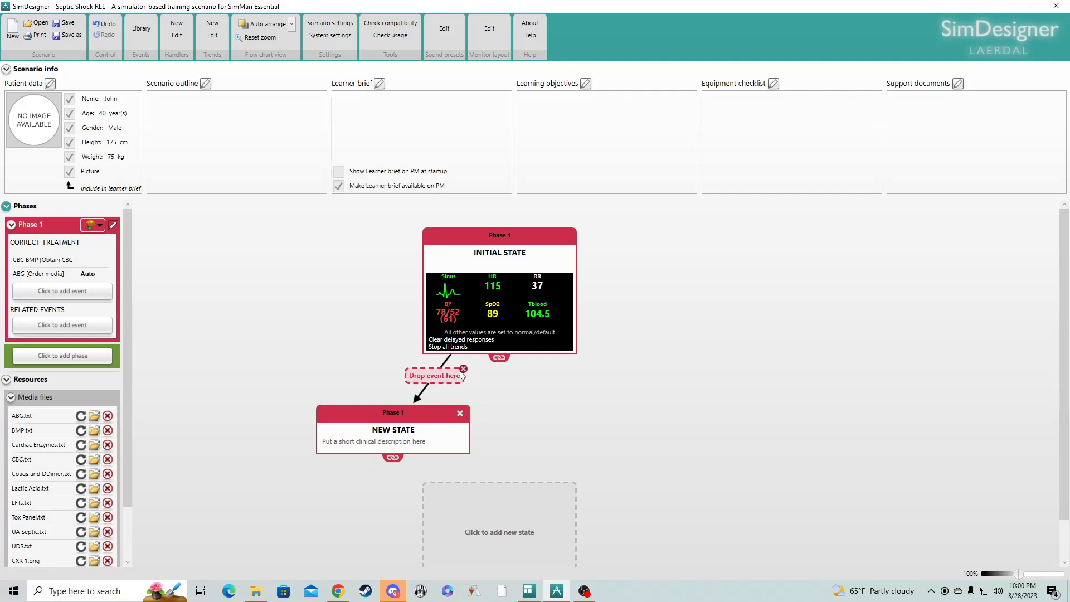
pyautogui.click(463, 370)
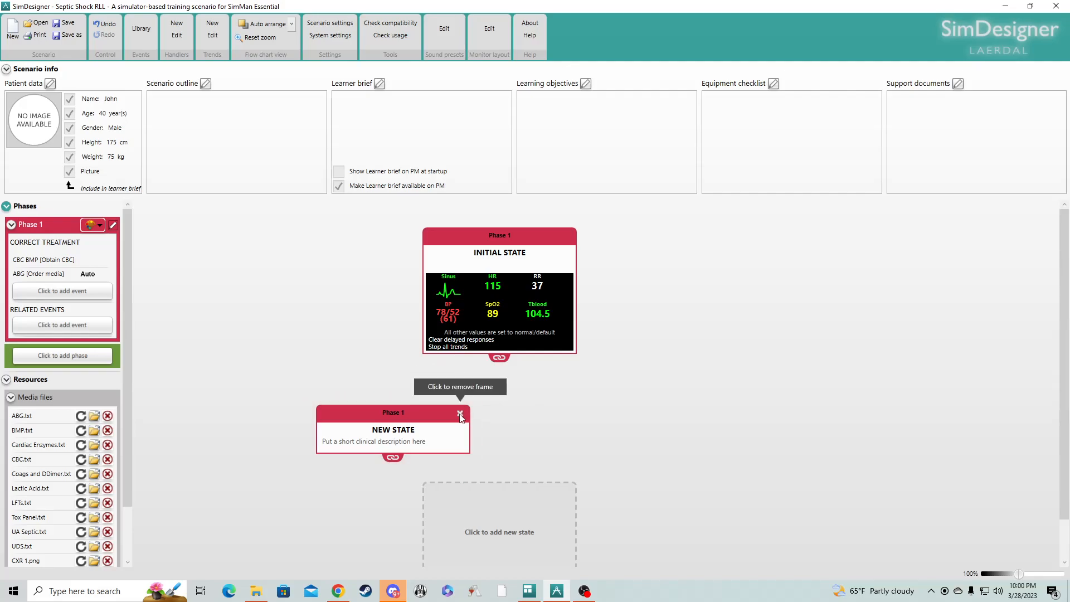
# Remove the trial new state from the flow chart and open the event library for Phase 1's correct treatment.
pyautogui.click(460, 414)
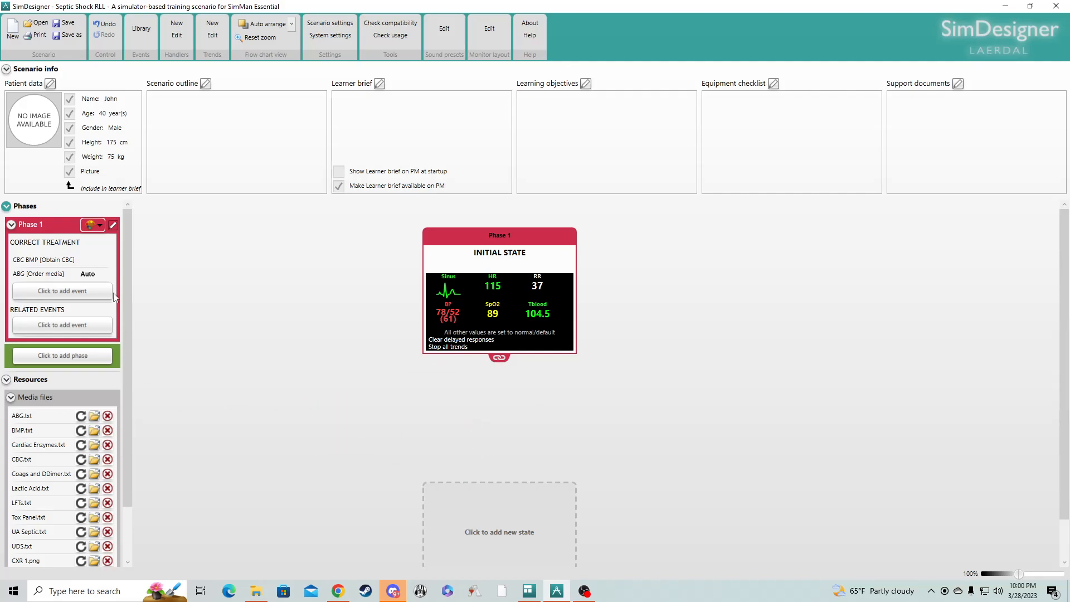
pyautogui.click(50, 294)
pyautogui.click(32, 313)
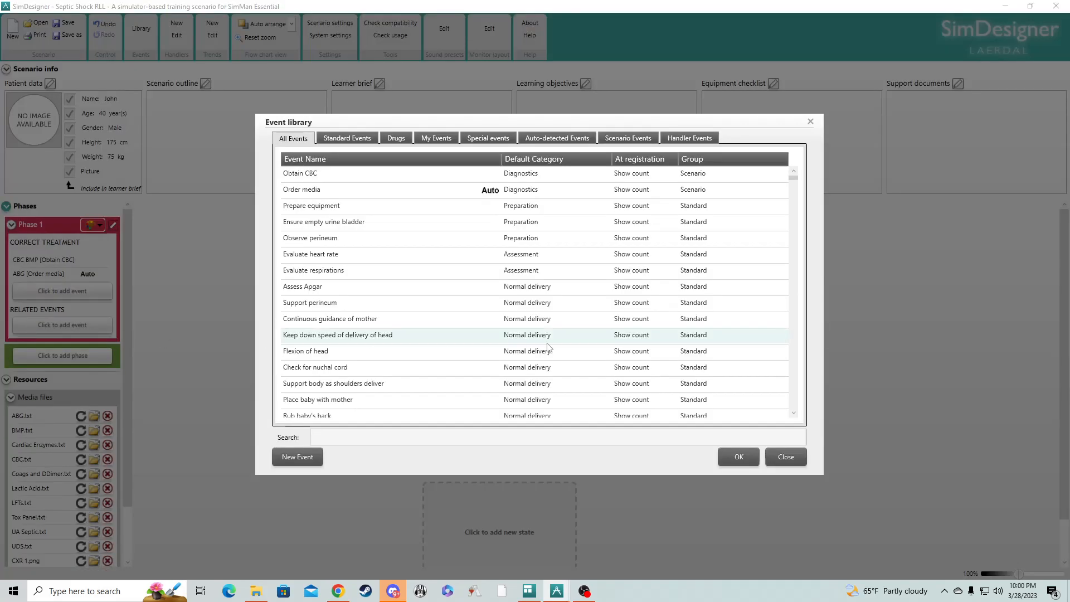
# Examine the event library's full event list and the custom My Events list for a suitable lab event.
pyautogui.scroll(-2, 330, 331)
pyautogui.scroll(-9, 349, 369)
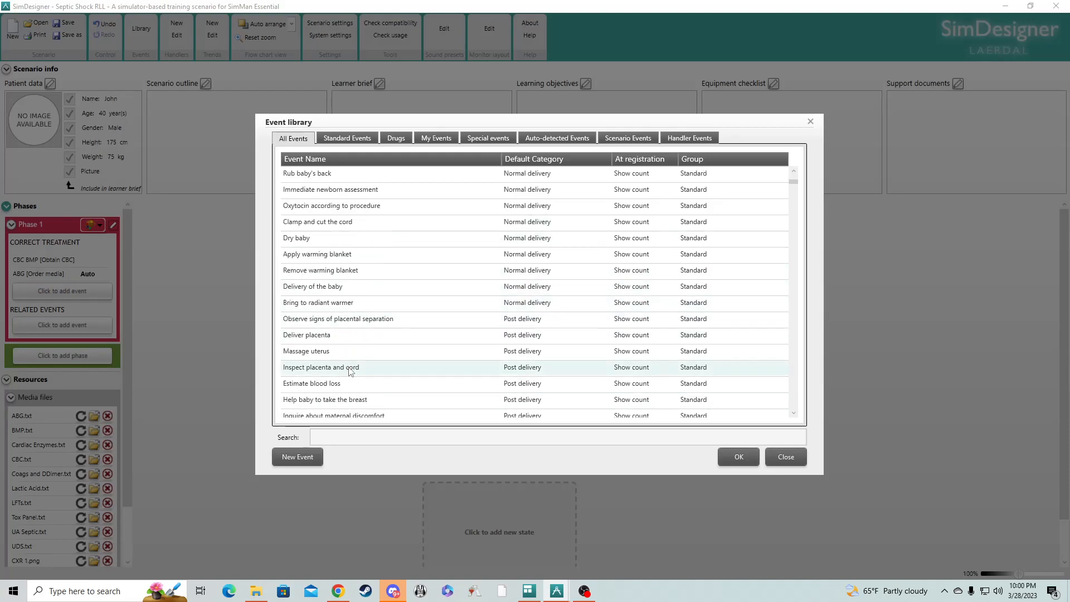
pyautogui.scroll(7, 345, 371)
pyautogui.scroll(-2, 346, 370)
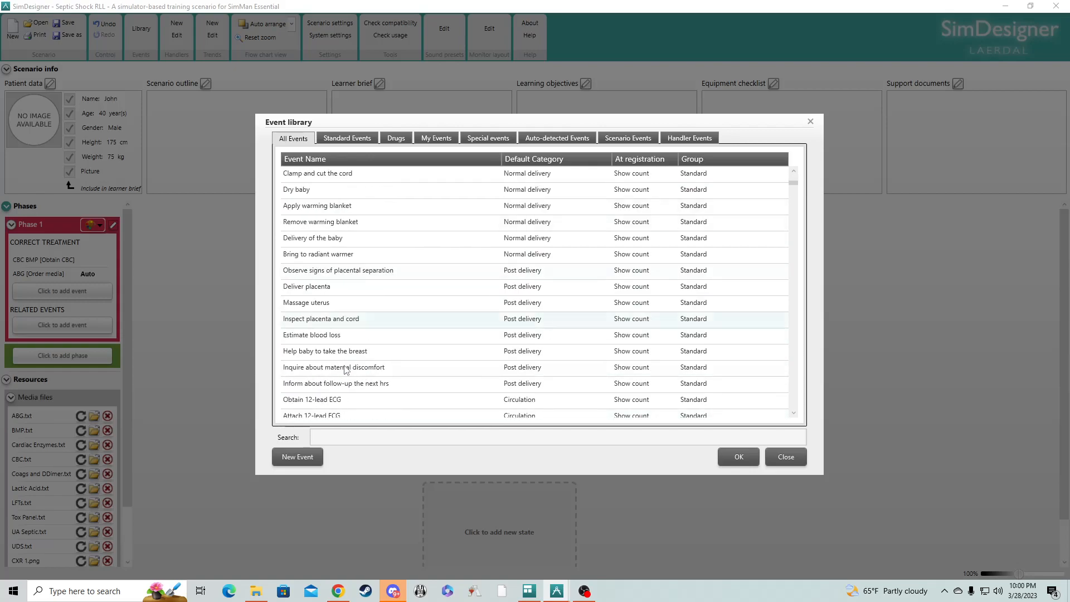
pyautogui.scroll(4, 367, 345)
pyautogui.scroll(2, 386, 322)
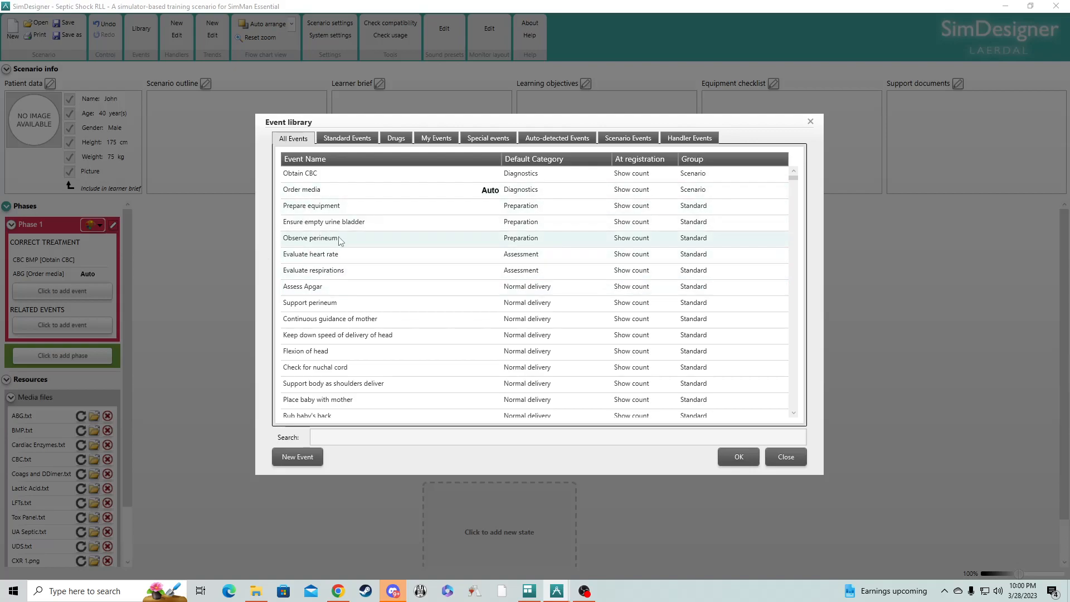
pyautogui.scroll(-5, 346, 267)
pyautogui.scroll(-2, 360, 279)
pyautogui.scroll(2, 359, 279)
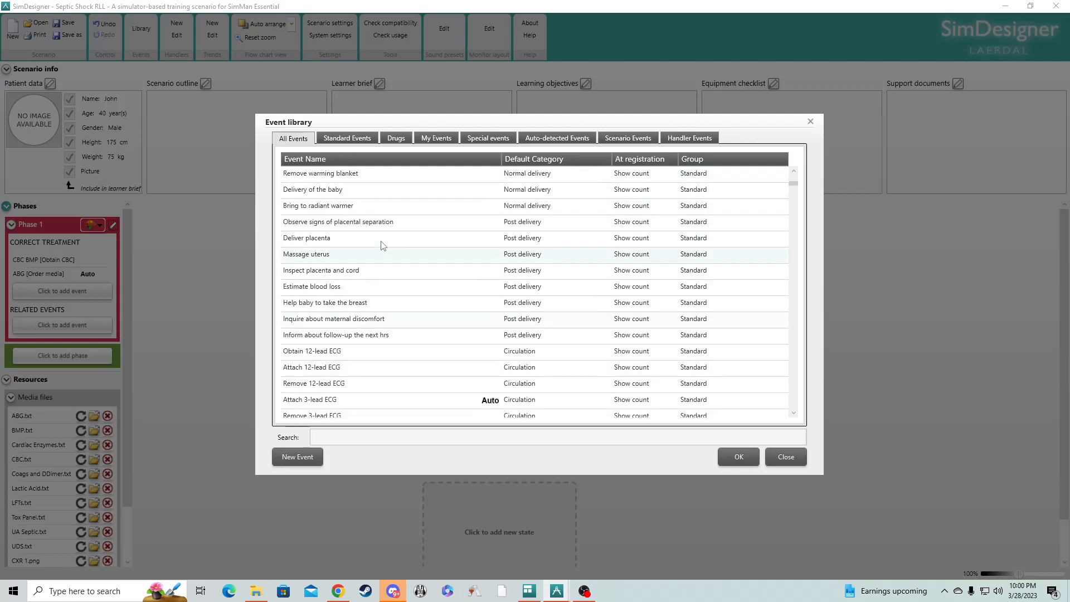
pyautogui.click(436, 137)
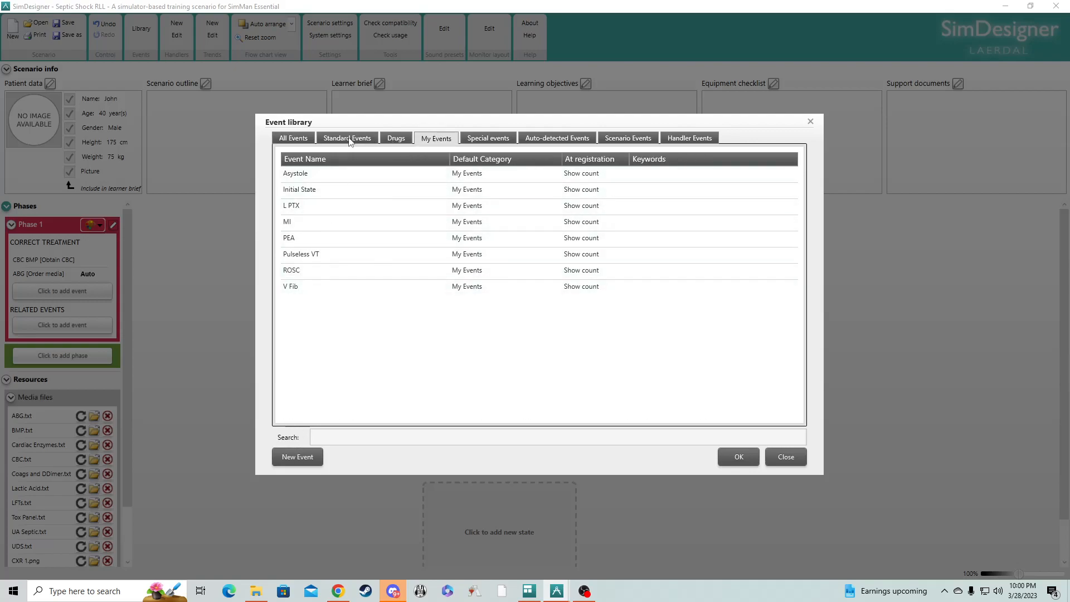
pyautogui.click(293, 138)
pyautogui.scroll(-10, 334, 271)
pyautogui.scroll(-3, 352, 310)
pyautogui.click(438, 139)
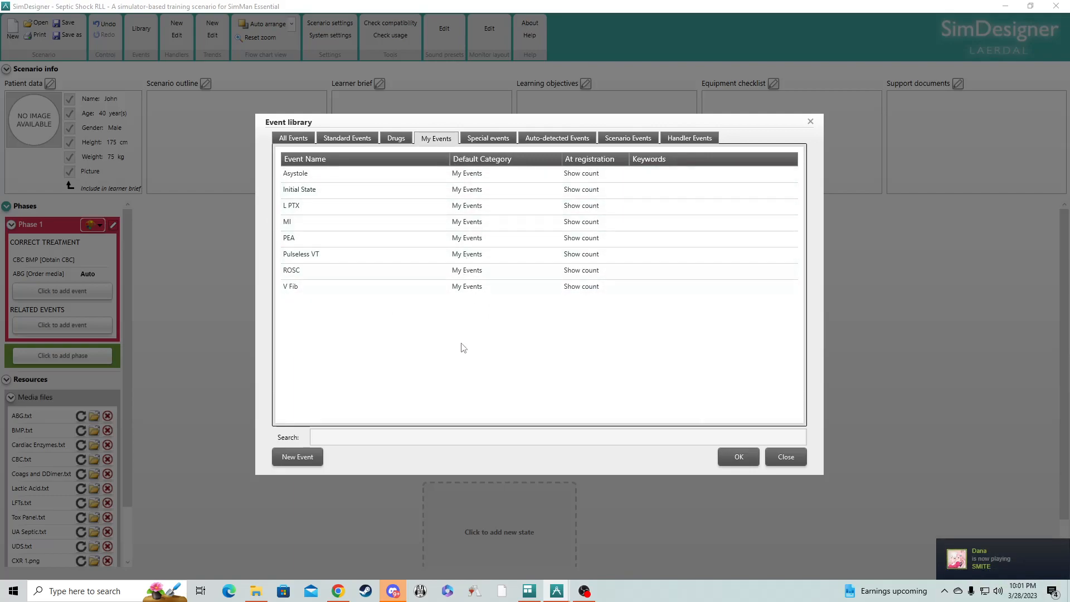
pyautogui.click(300, 140)
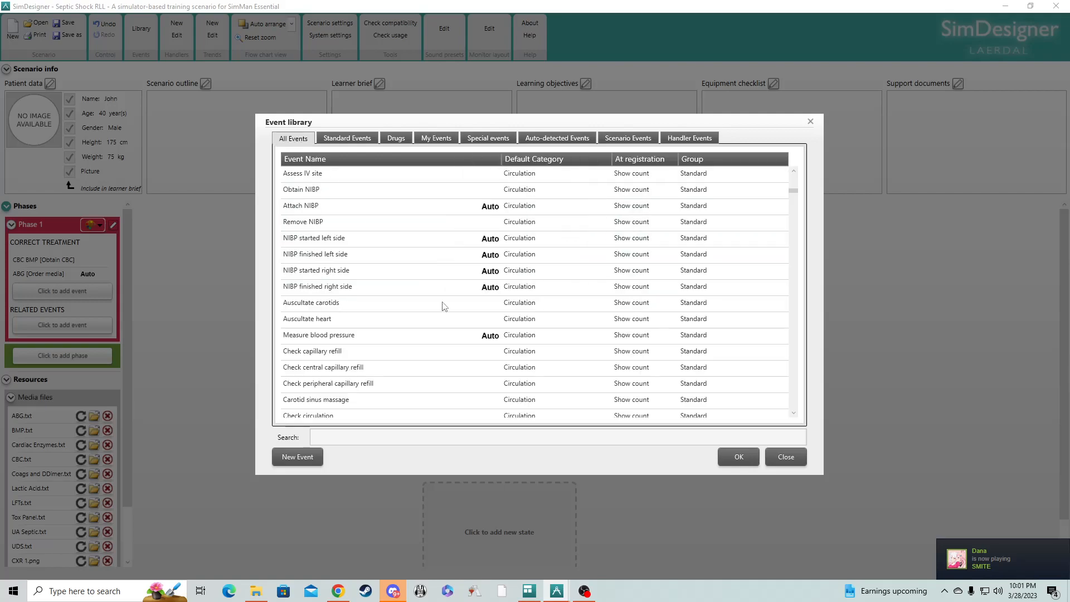
pyautogui.scroll(-3, 347, 341)
pyautogui.scroll(-5, 347, 340)
# Search the event library for "blood" and add the Obtain arterial blood sample event to Phase 1's correct treatment.
pyautogui.click(377, 438)
pyautogui.write('abg')
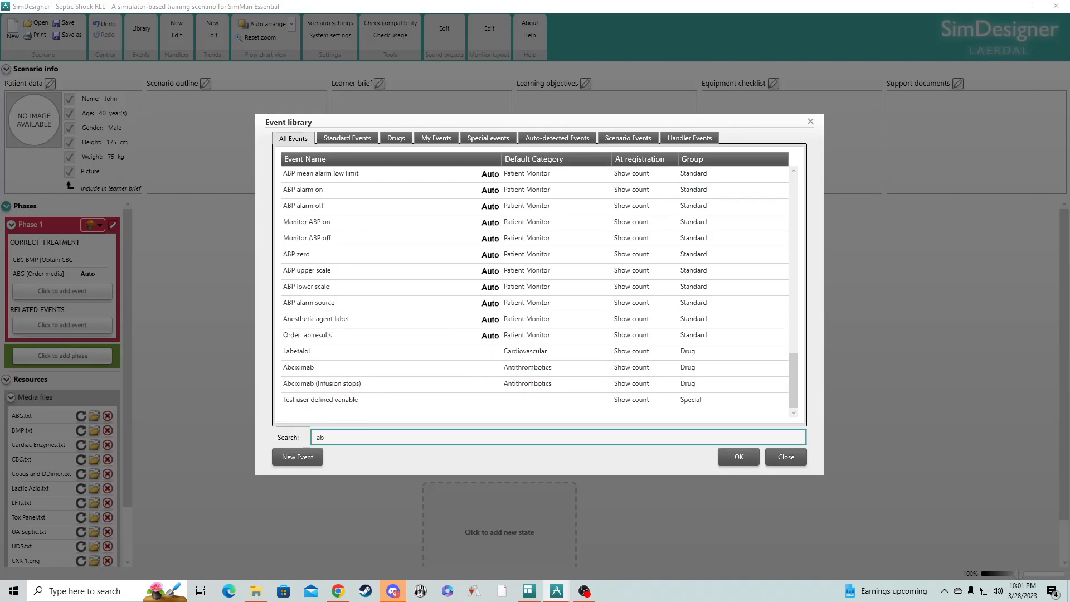
pyautogui.press('BackSpace')
pyautogui.press('BackSpace')
pyautogui.press('BackSpace')
pyautogui.write('bloo')
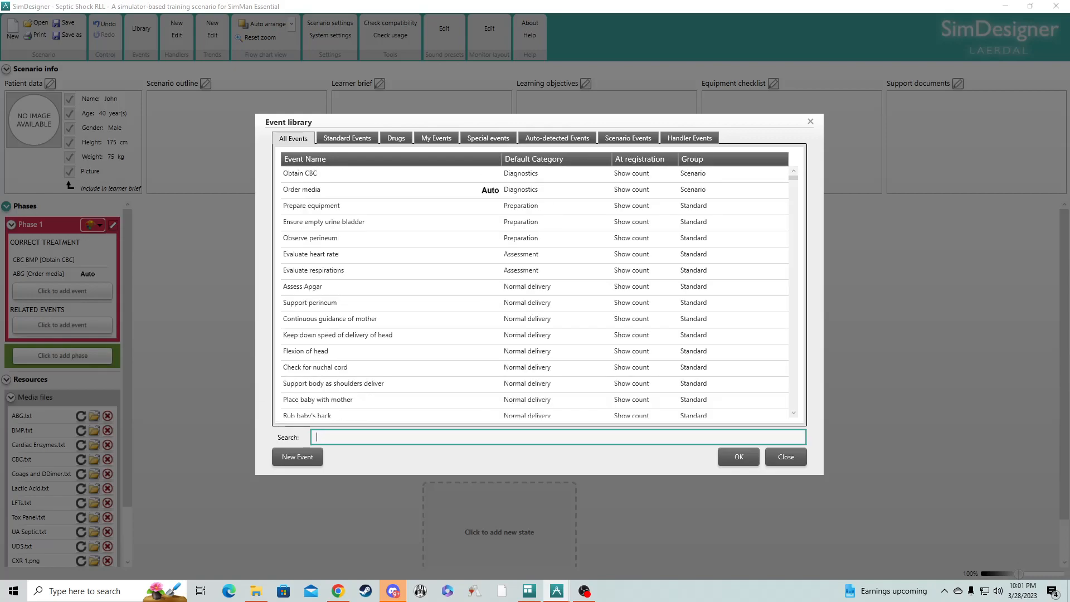
pyautogui.write('d')
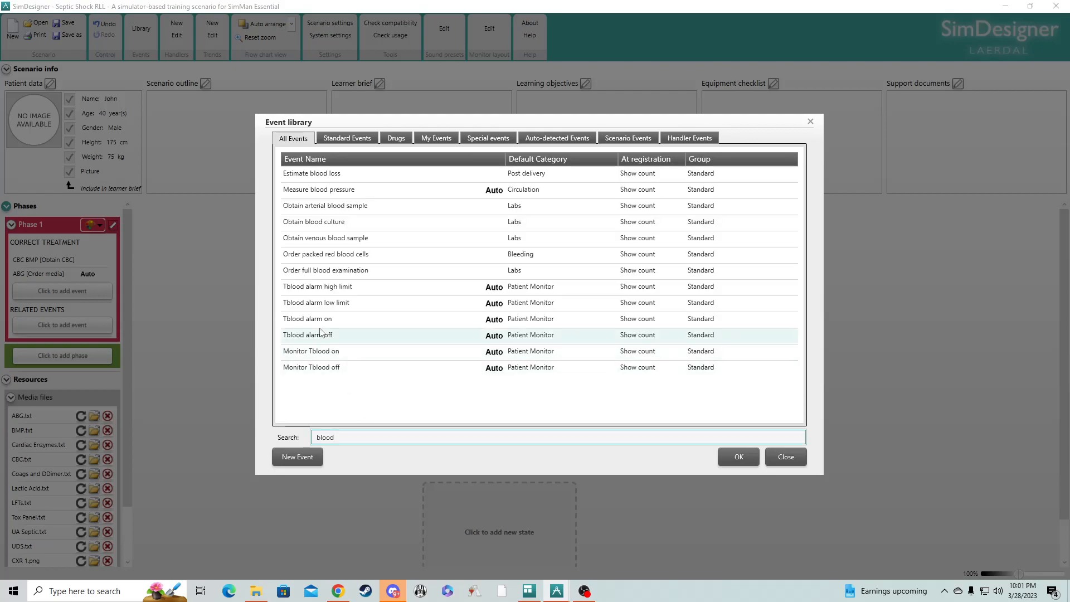
pyautogui.click(356, 207)
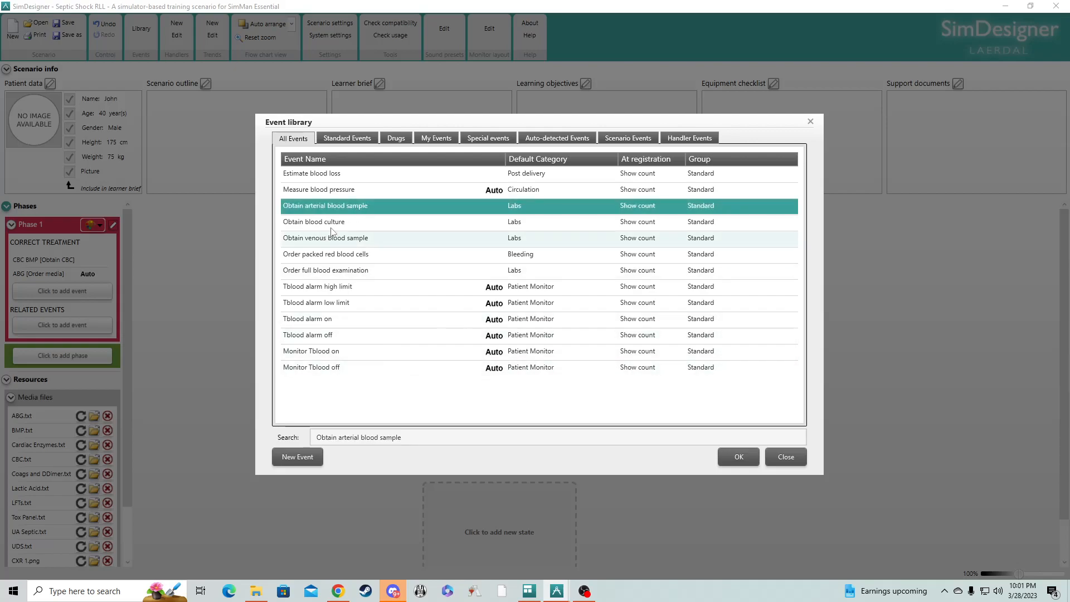
pyautogui.click(738, 456)
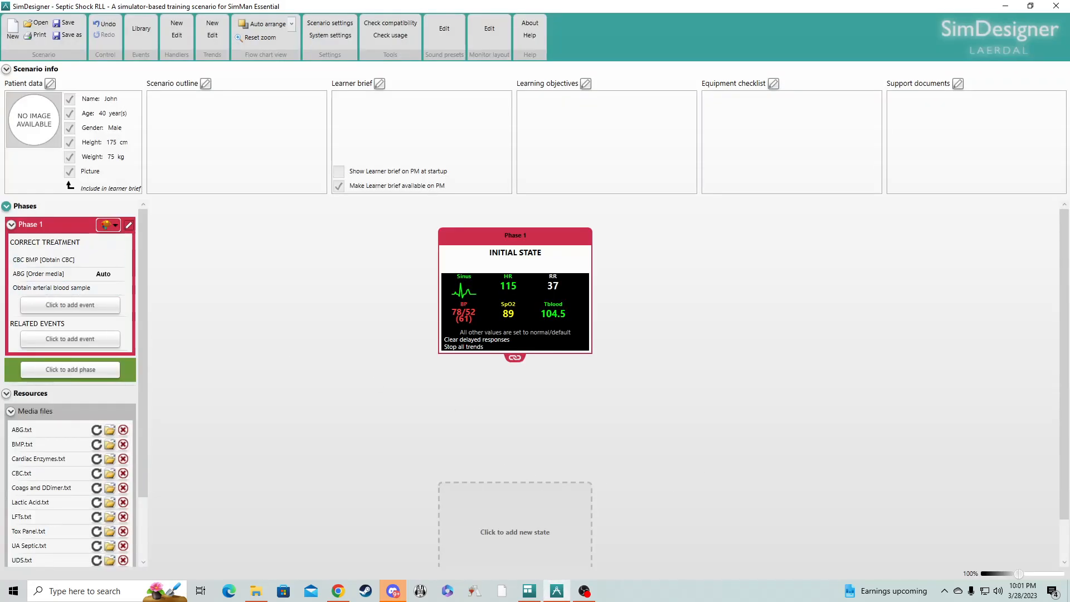
# Open Phase 1 for editing and move the Obtain arterial blood sample event from Labs into the Diagnostics category.
pyautogui.click(43, 289)
pyautogui.doubleClick(49, 287)
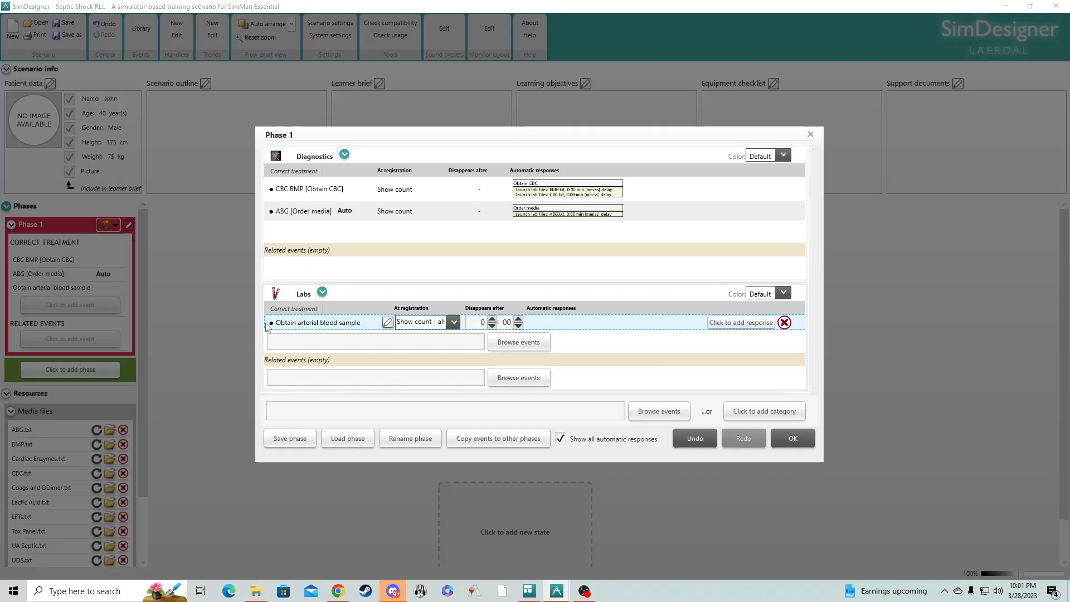
pyautogui.moveTo(280, 325); pyautogui.dragTo(273, 228)
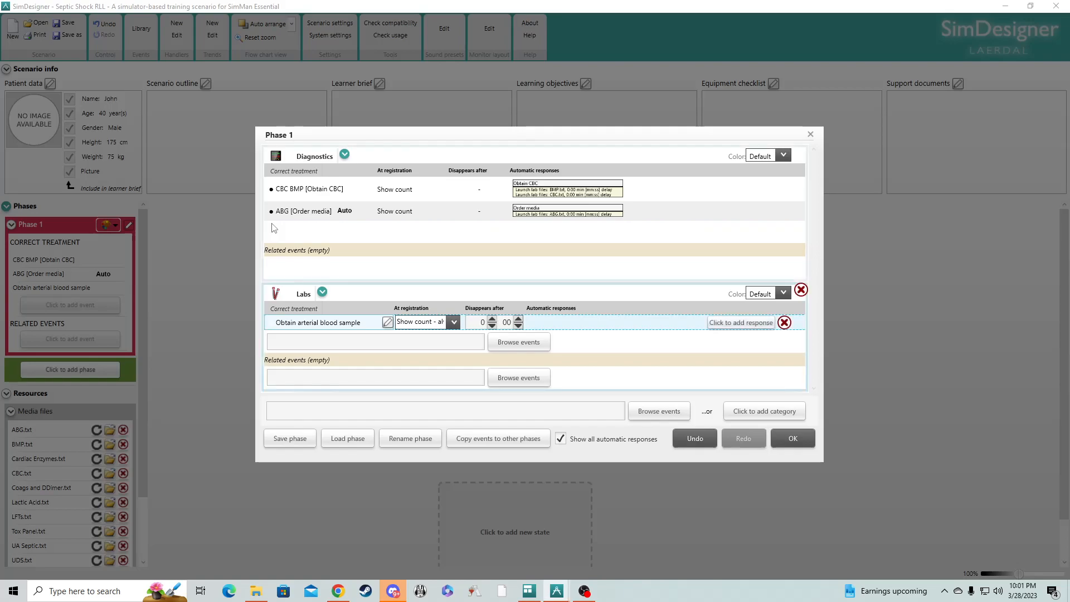
pyautogui.moveTo(284, 326); pyautogui.dragTo(277, 229)
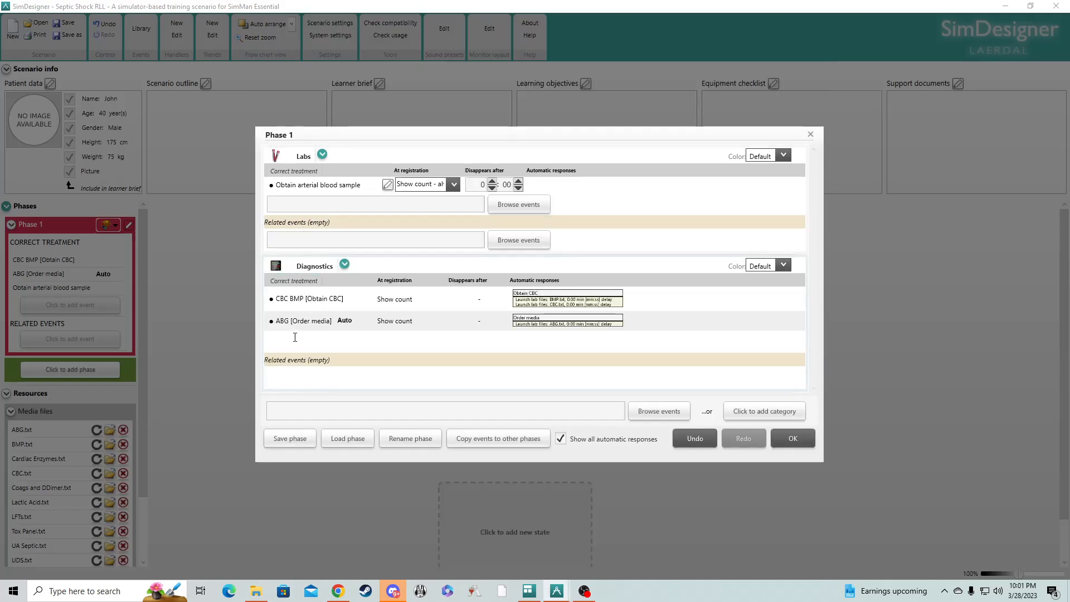
pyautogui.moveTo(287, 186); pyautogui.dragTo(297, 333)
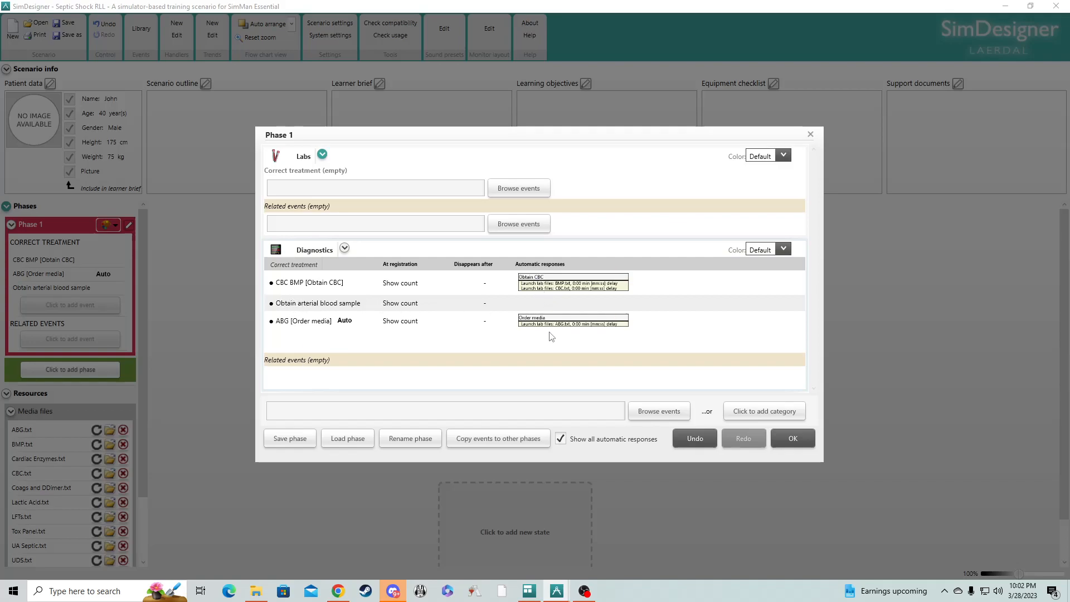
# Give the Obtain arterial blood sample event the alias COHgb.
pyautogui.click(350, 304)
pyautogui.click(387, 303)
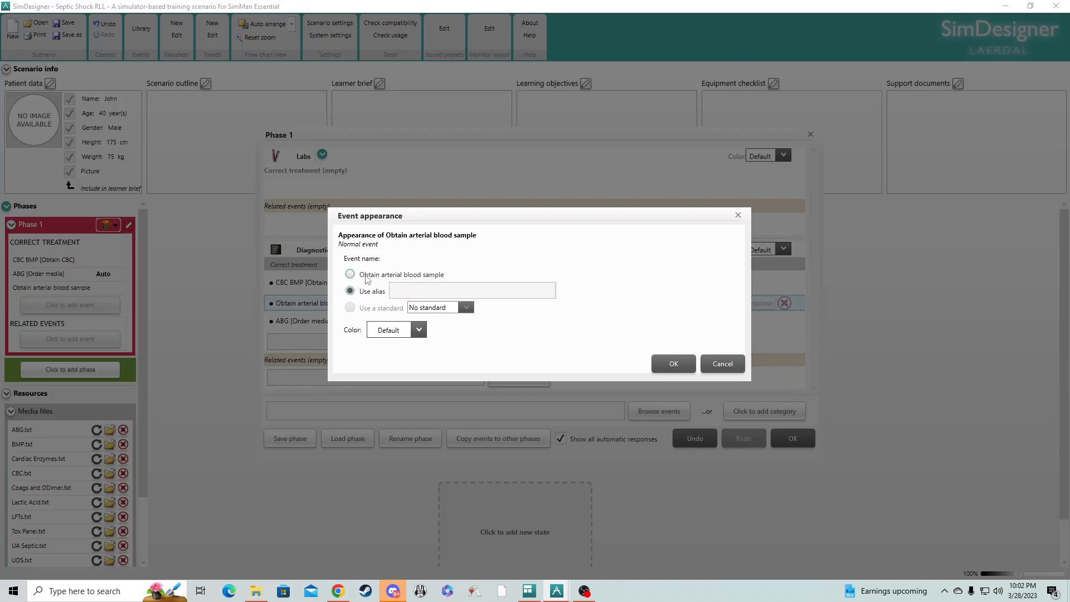
pyautogui.click(407, 290)
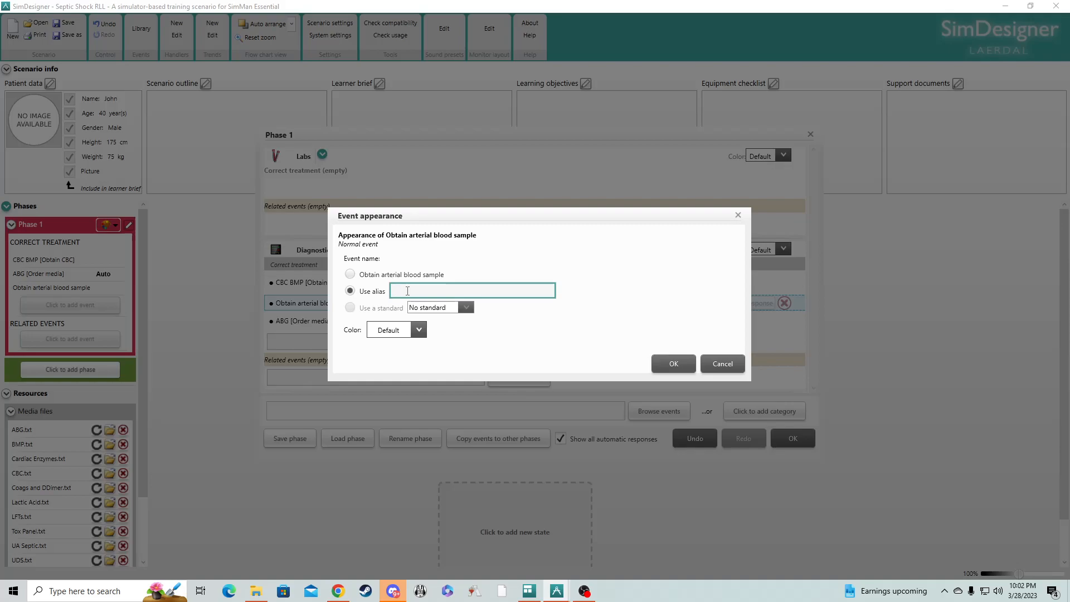
pyautogui.write('COHgb')
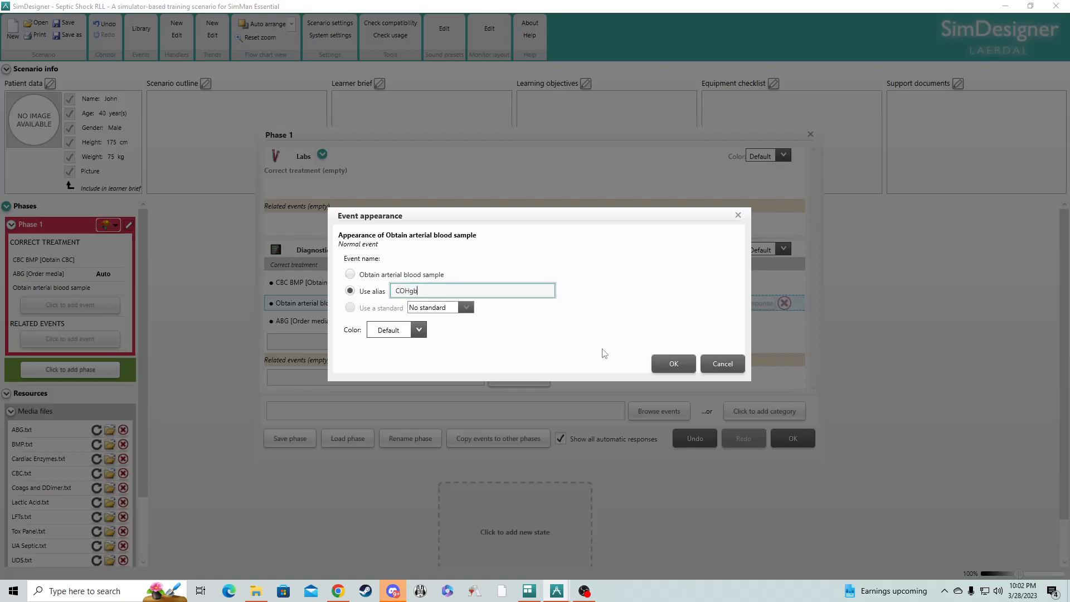
pyautogui.click(666, 362)
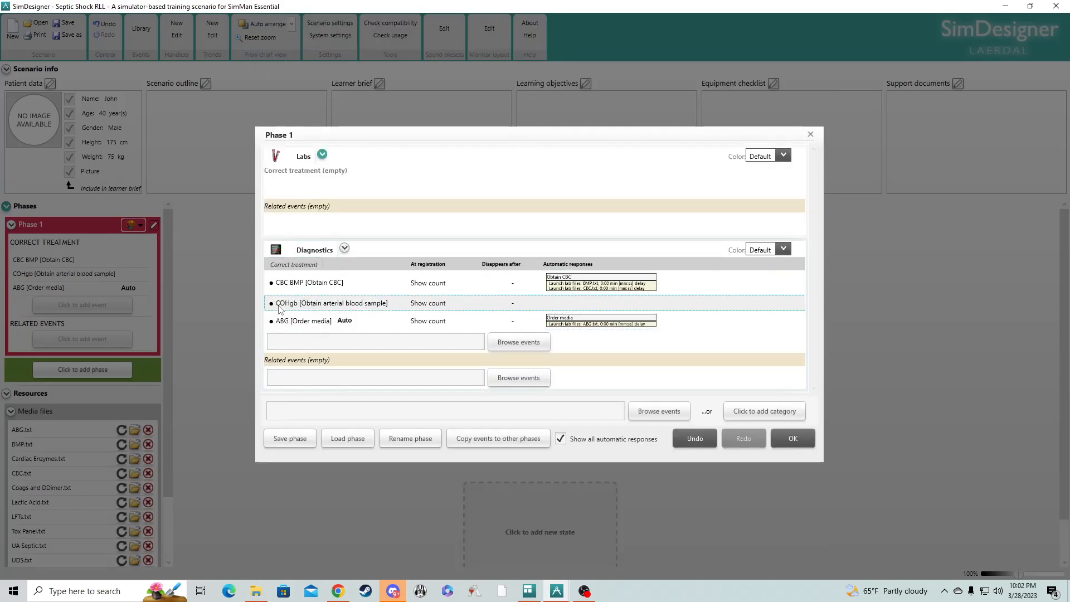
# Start an automatic response for the COHgb event, set to trigger on occurrence.
pyautogui.click(449, 303)
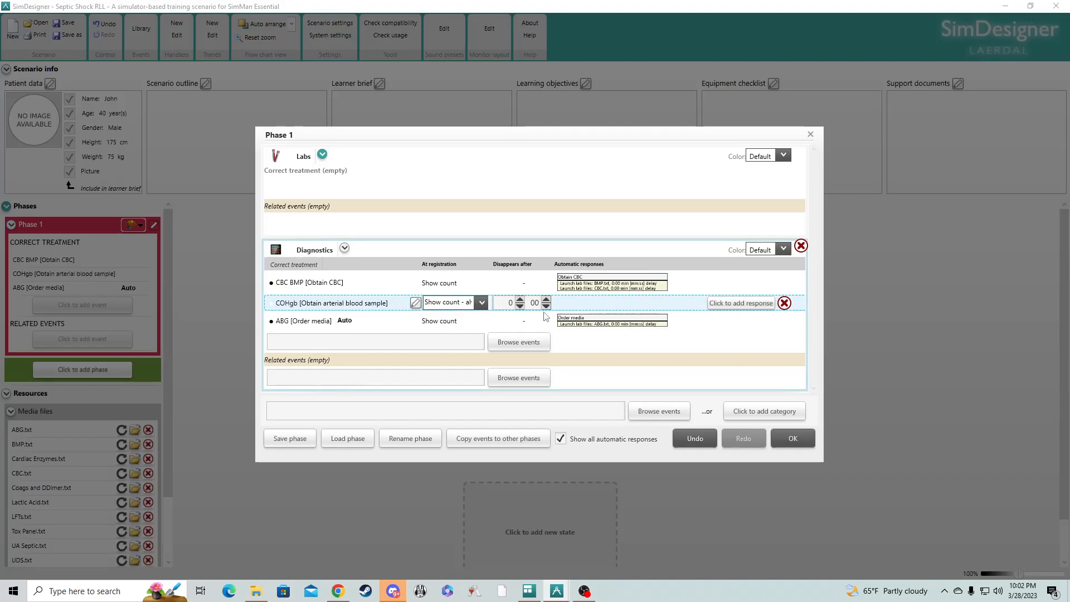
pyautogui.click(750, 304)
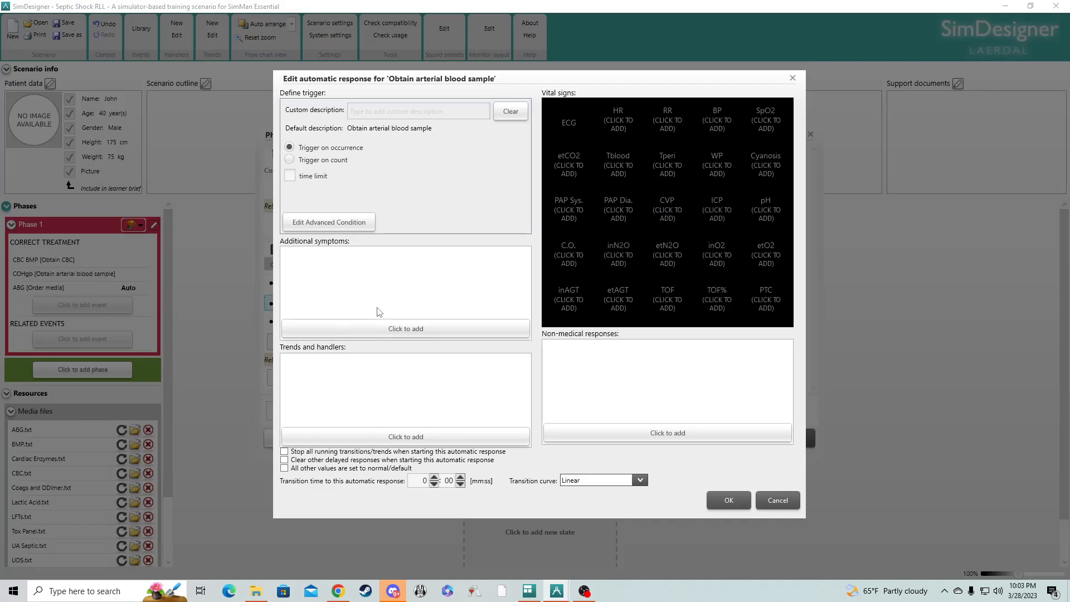
pyautogui.click(290, 159)
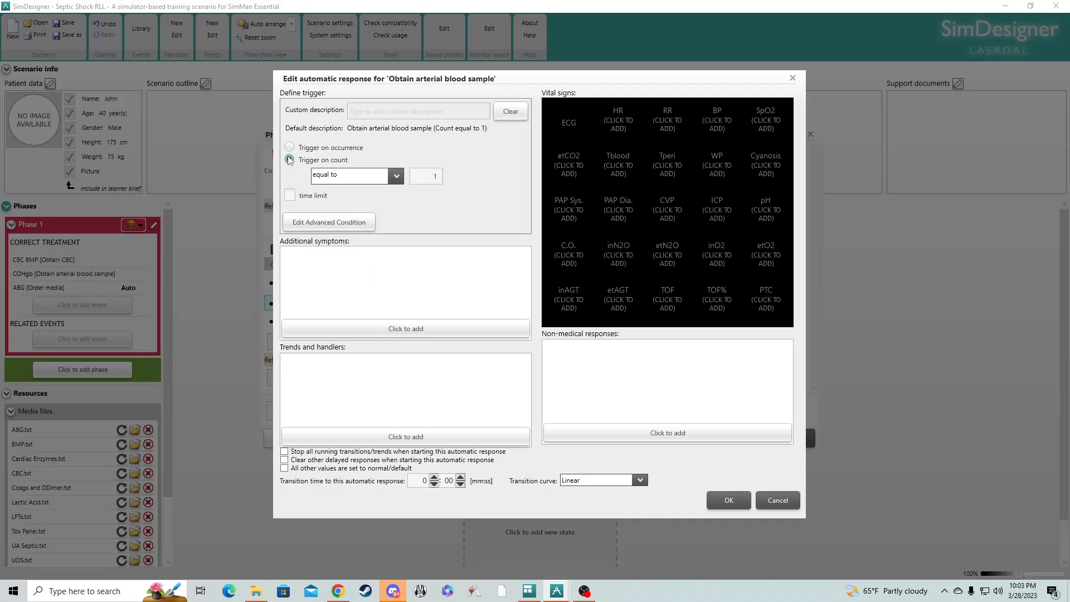
pyautogui.click(290, 148)
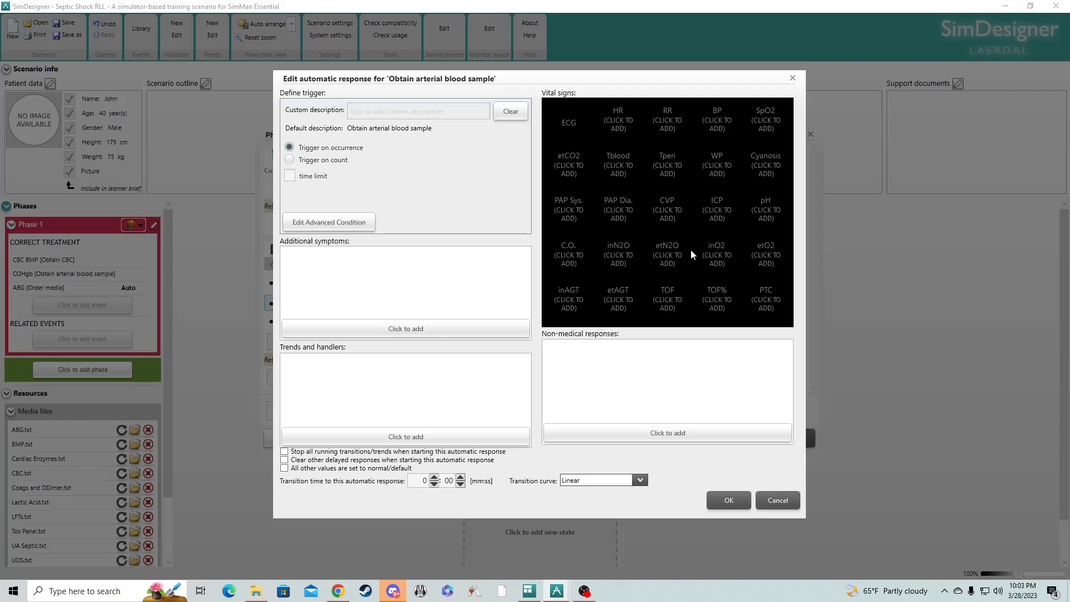
# Add a non-medical media response that transfers CarboxyHgb.txt and displays it immediately, and confirm the response and Phase 1 edits.
pyautogui.click(660, 433)
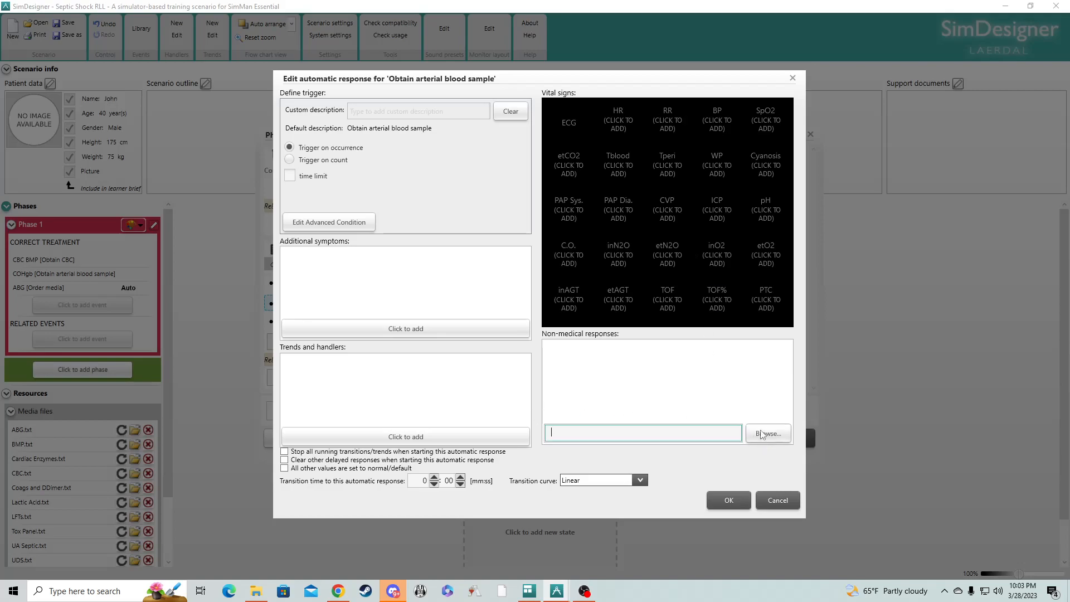
pyautogui.click(647, 395)
pyautogui.click(673, 437)
pyautogui.click(767, 433)
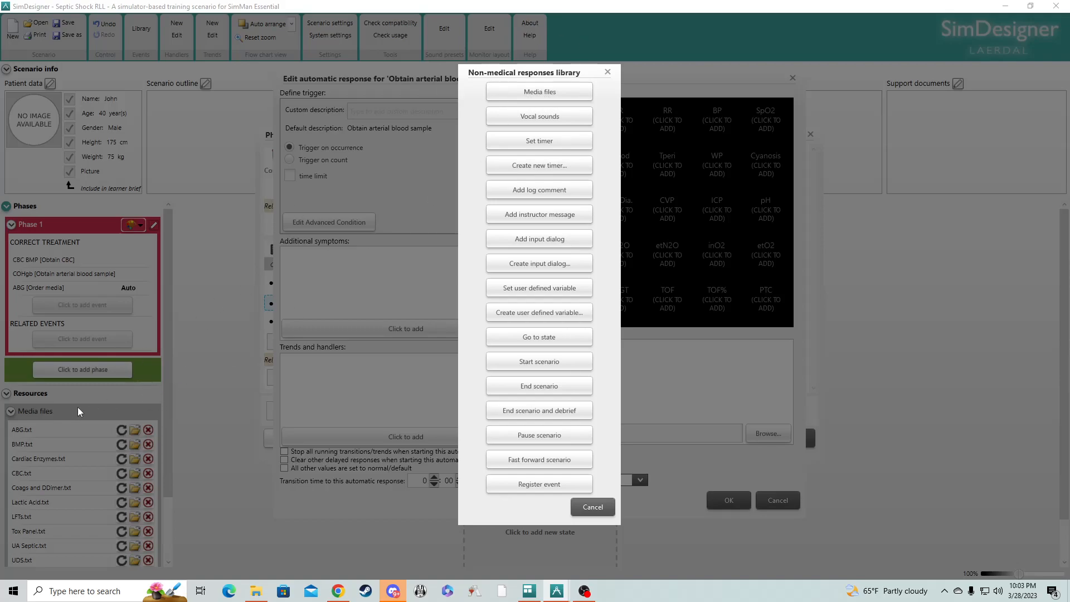
pyautogui.click(539, 94)
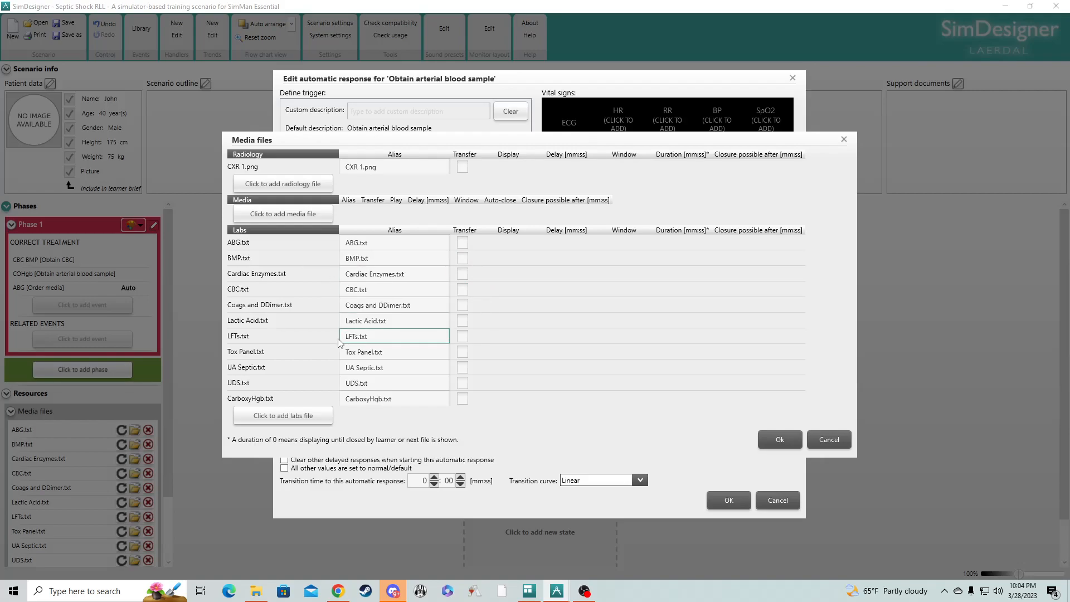
pyautogui.click(462, 398)
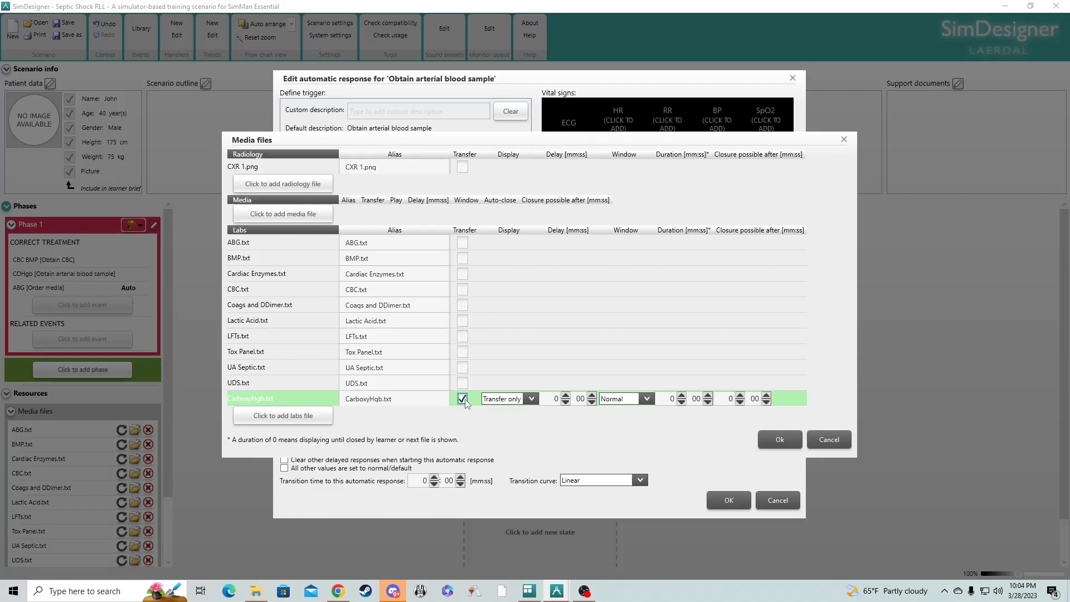
pyautogui.click(528, 399)
pyautogui.click(531, 400)
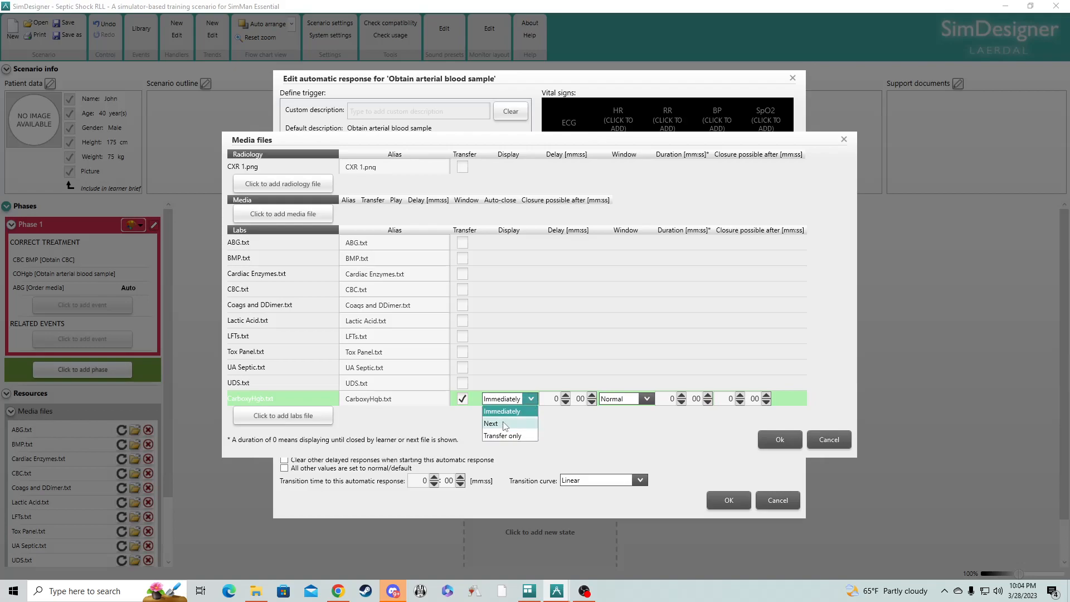
pyautogui.click(563, 416)
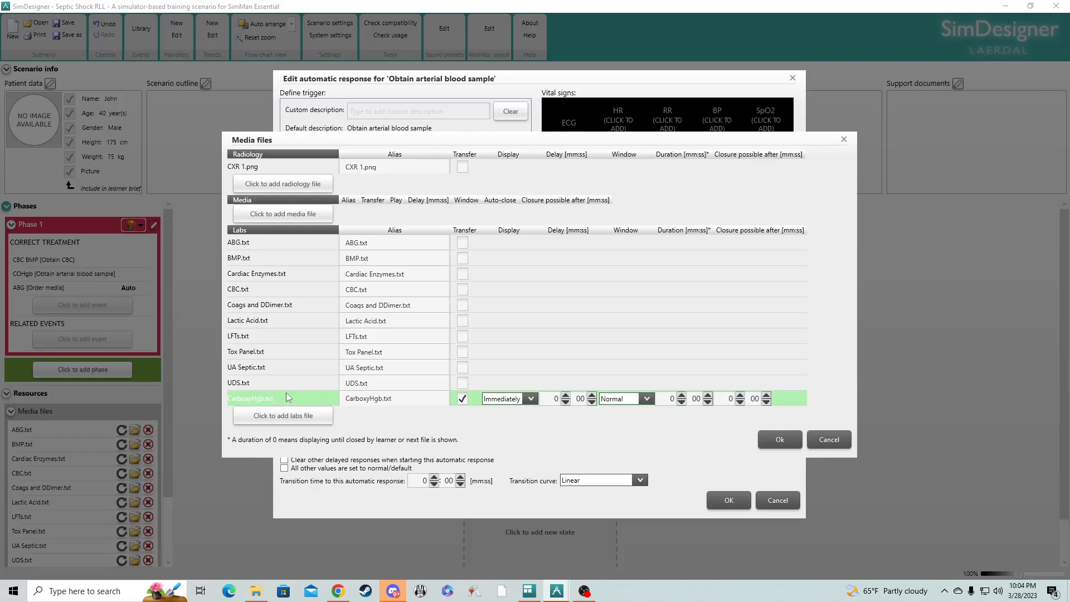
pyautogui.click(780, 439)
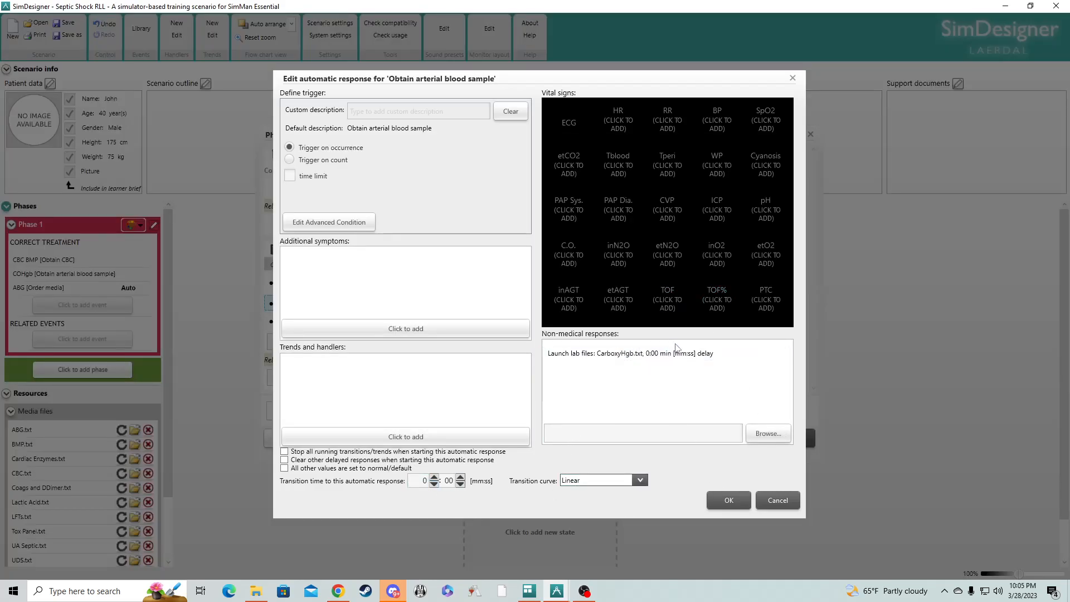
pyautogui.click(729, 501)
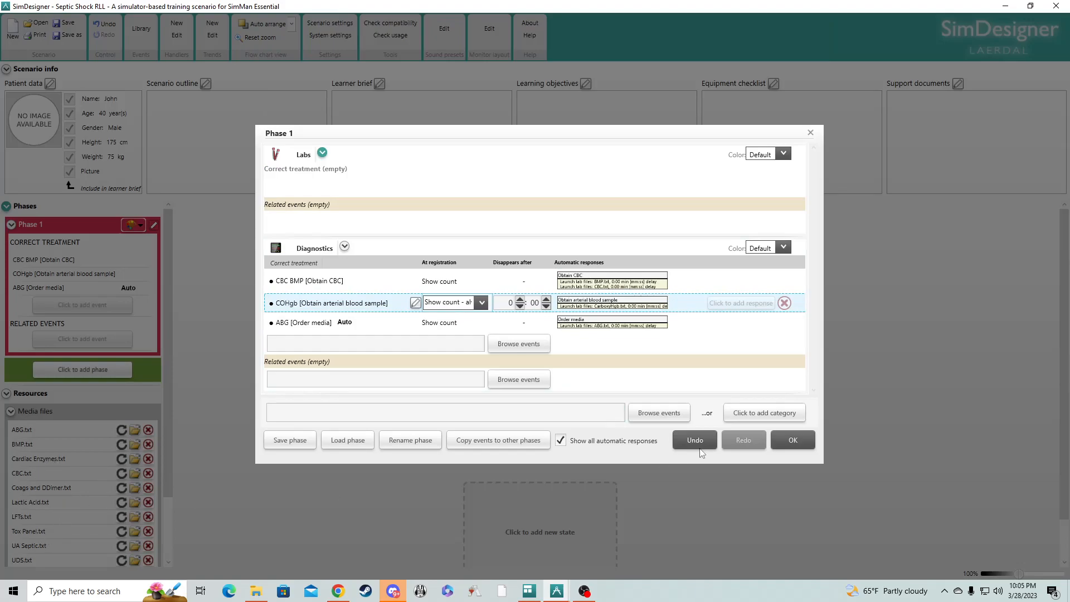
pyautogui.click(794, 441)
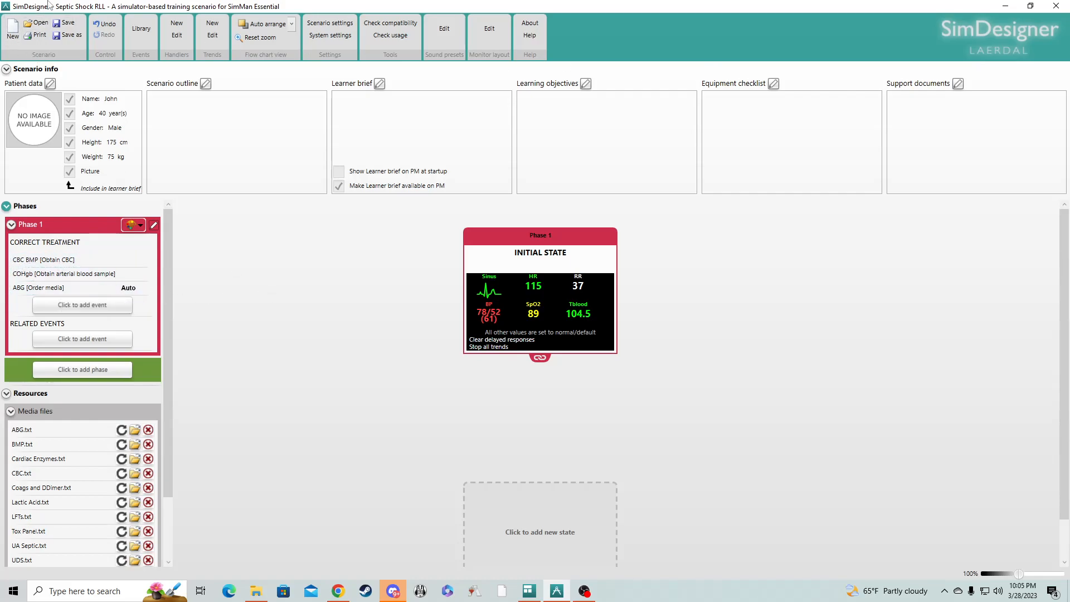
# Save the Septic Shock RLL scenario and close SimDesigner.
pyautogui.click(66, 24)
pyautogui.scroll(-3, 165, 502)
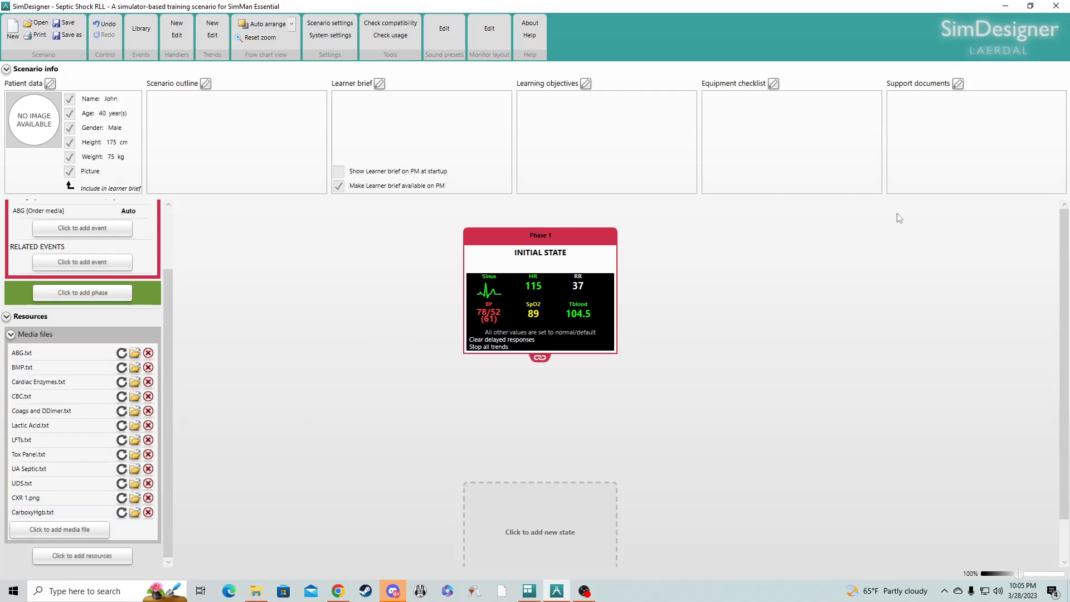
pyautogui.click(1006, 6)
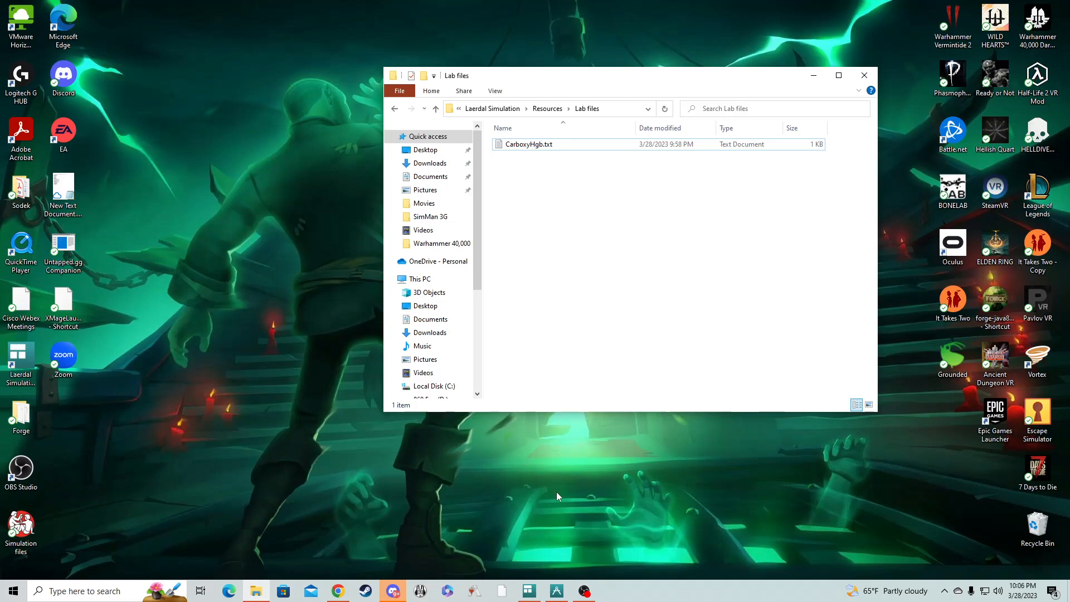
pyautogui.click(556, 586)
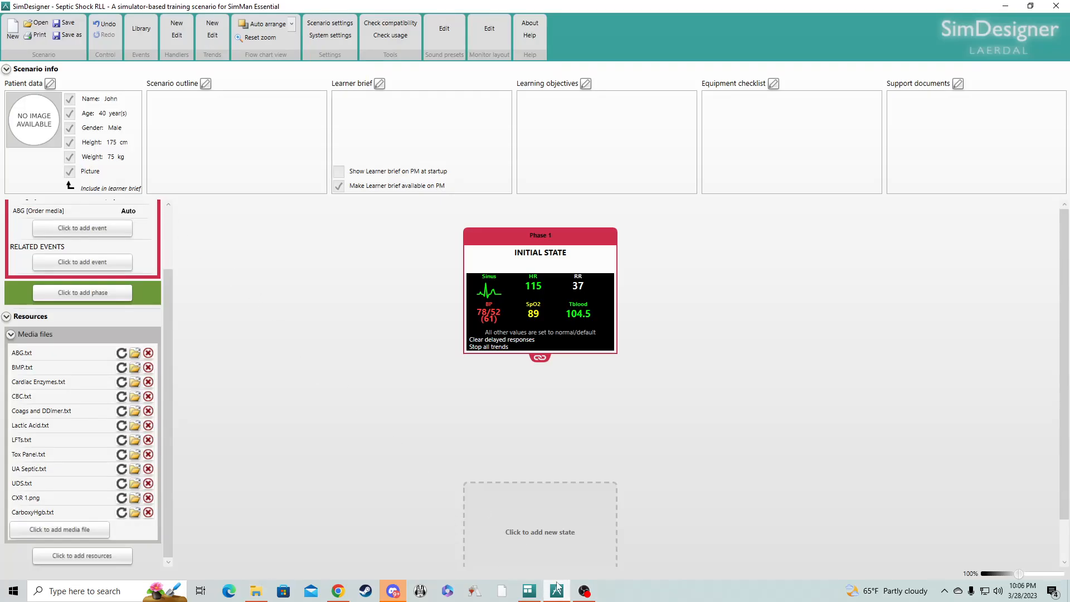
pyautogui.click(1055, 8)
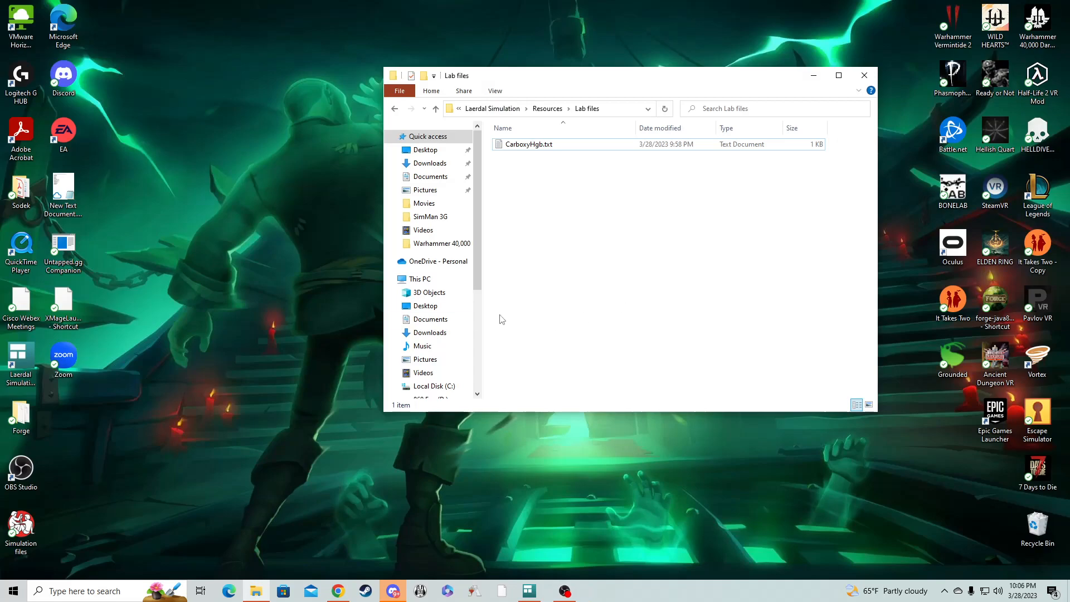
# Launch LLEAP without adding a license, using a virtual SimMan Essential, no debriefing system and the US user preferences profile.
pyautogui.click(527, 589)
pyautogui.click(208, 279)
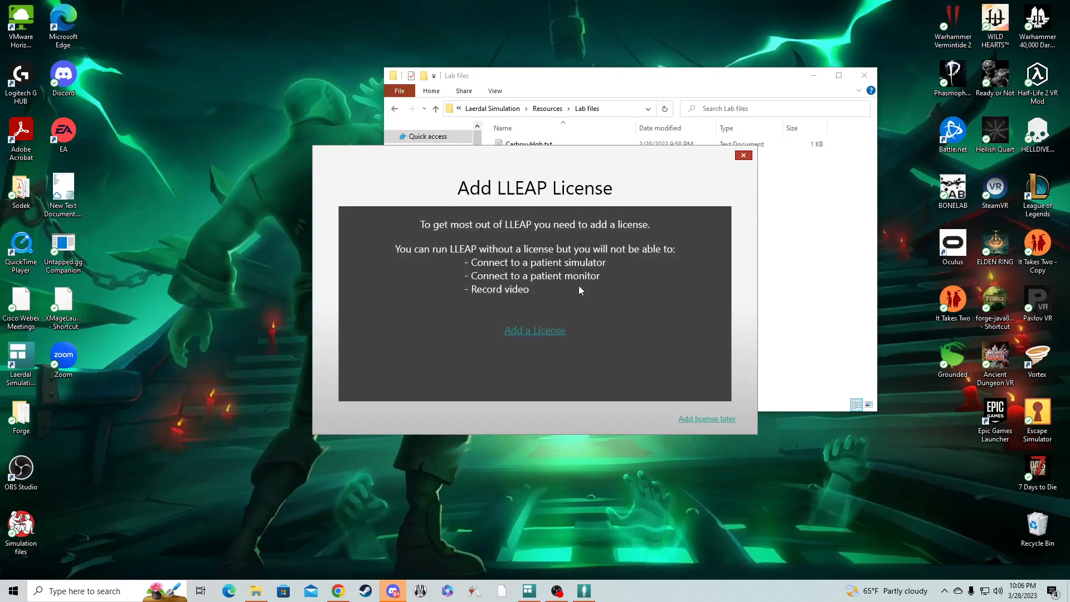
pyautogui.click(717, 419)
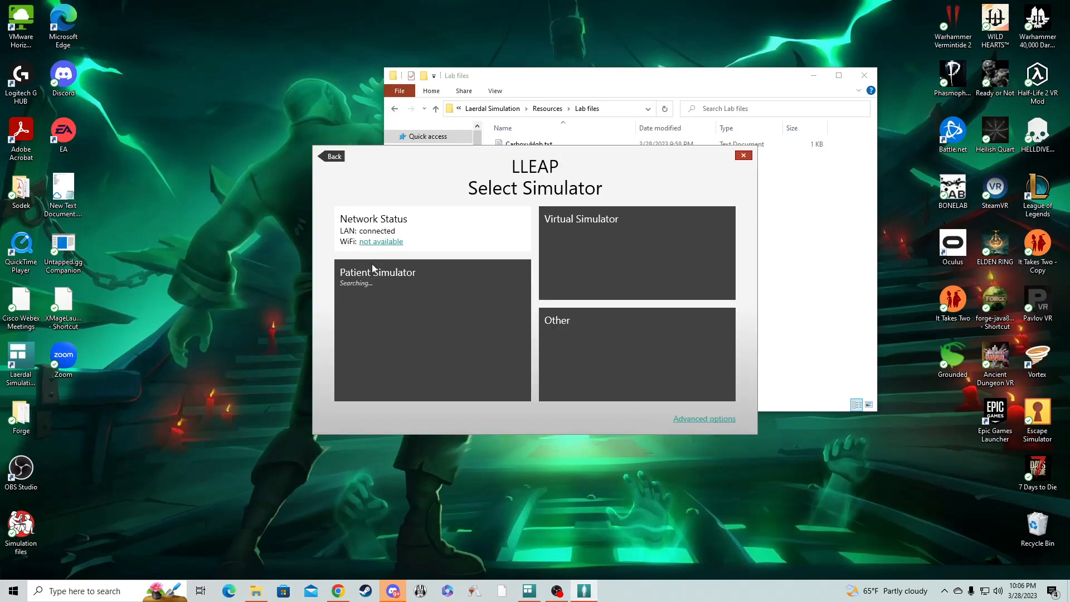
pyautogui.click(579, 242)
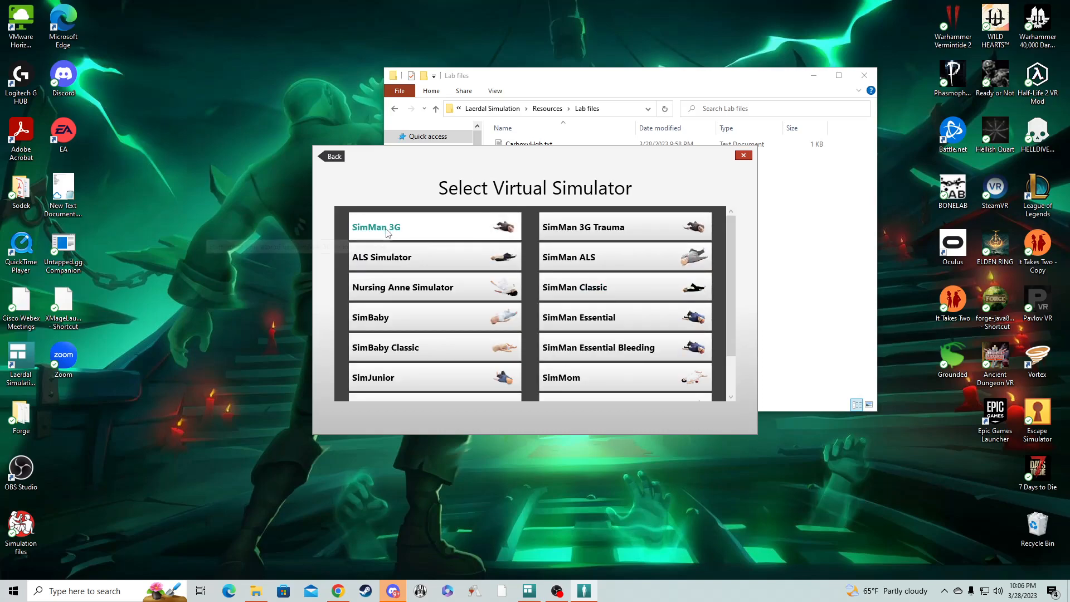
pyautogui.click(591, 319)
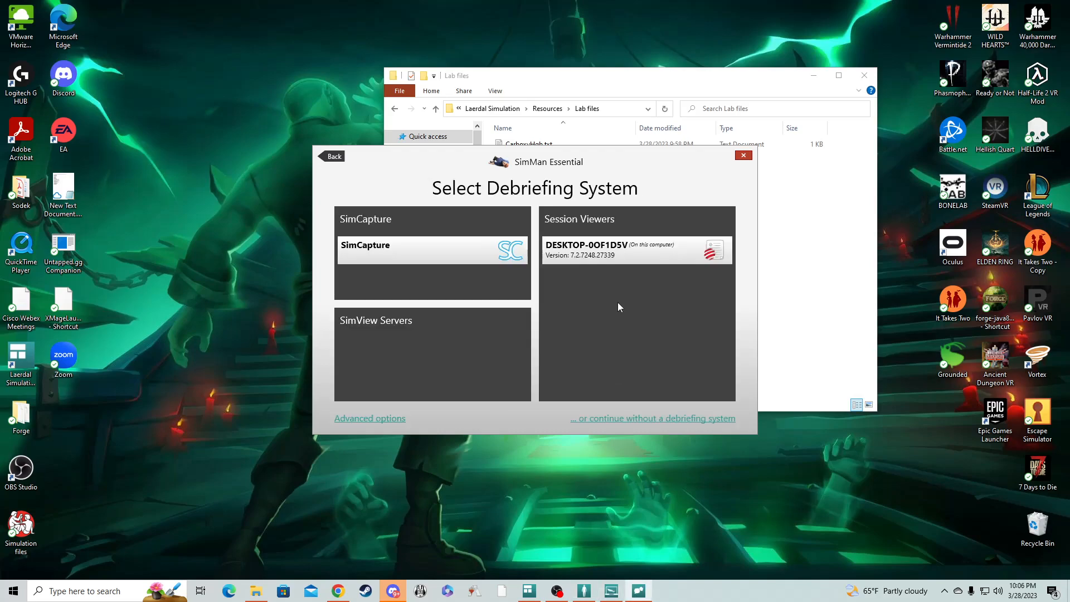
pyautogui.click(617, 424)
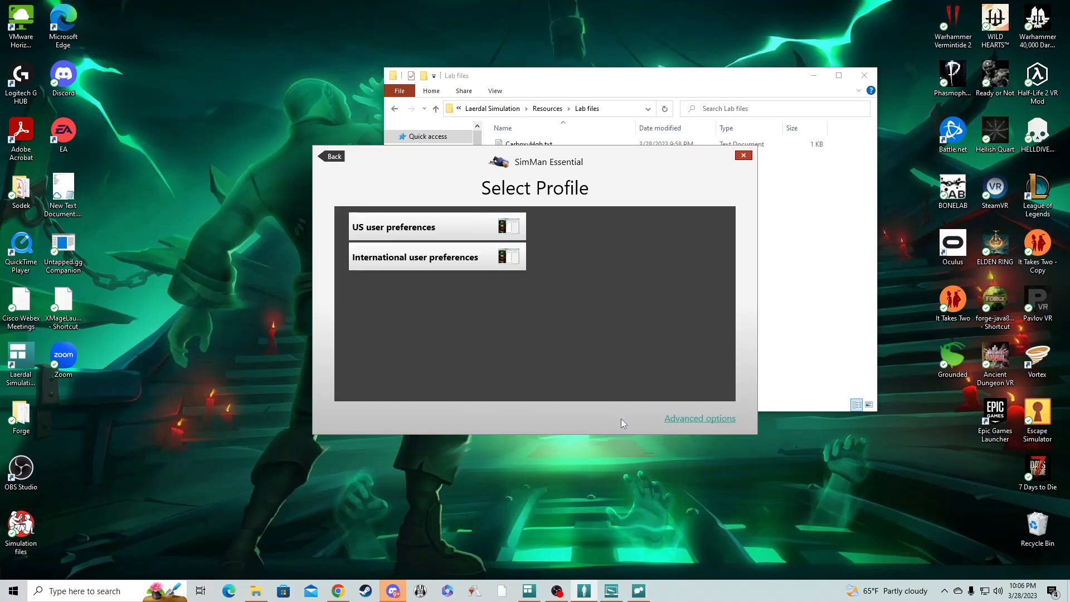
pyautogui.click(374, 232)
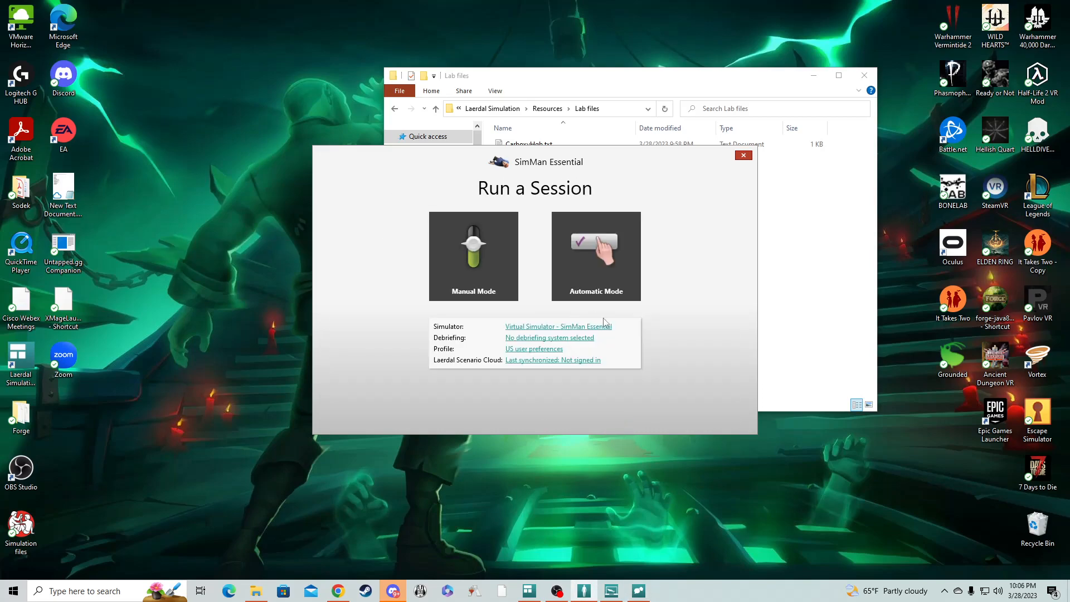
# Load the preprogrammed SimMan Essential scenario Septic Shock RLL in Automatic Mode and start the session.
pyautogui.click(595, 282)
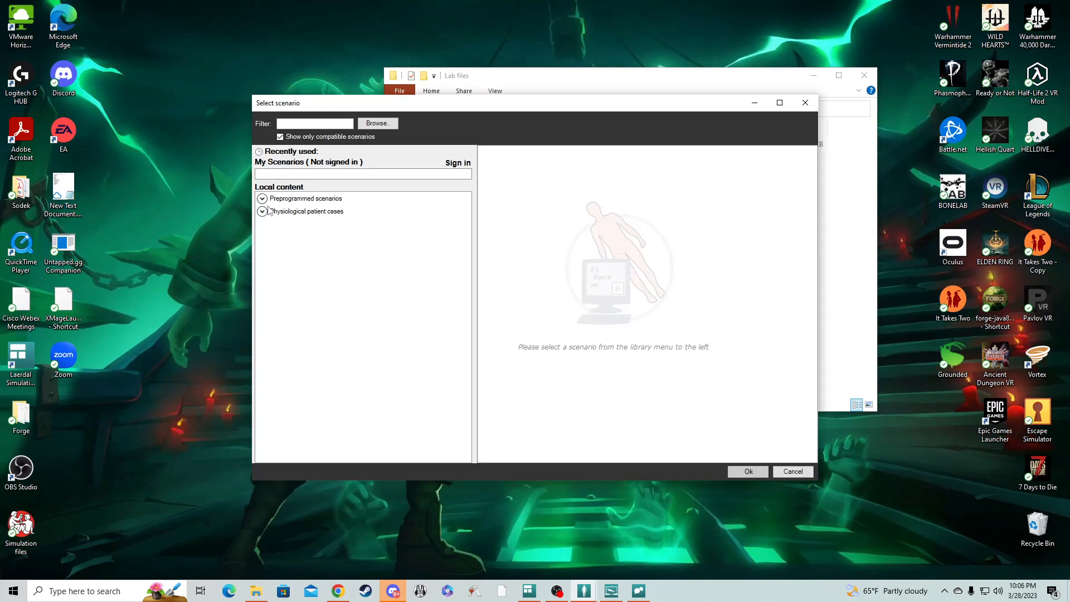
pyautogui.click(262, 199)
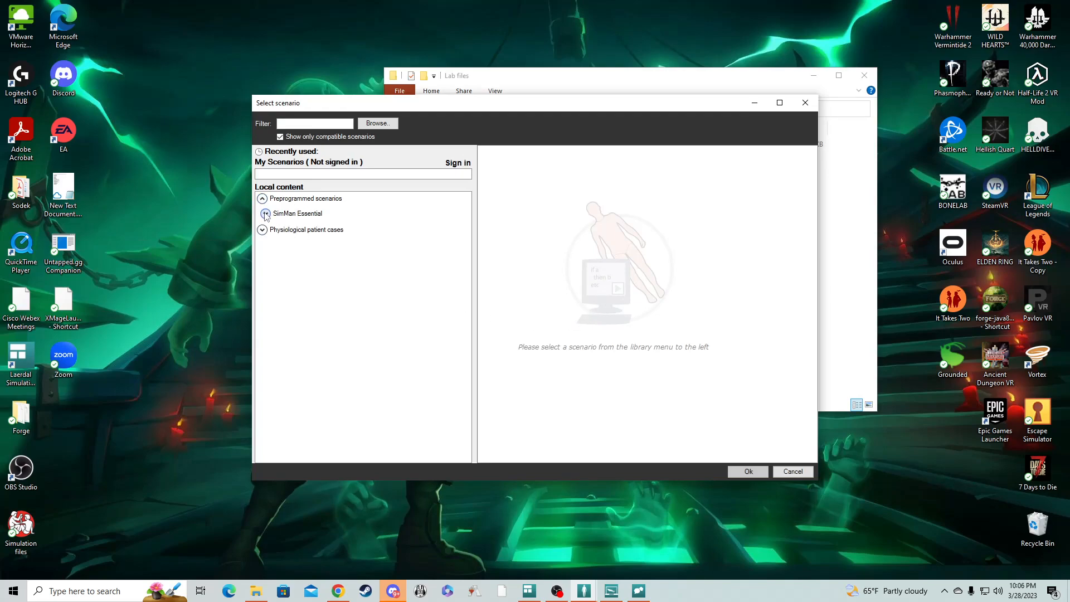
pyautogui.click(266, 214)
pyautogui.click(276, 228)
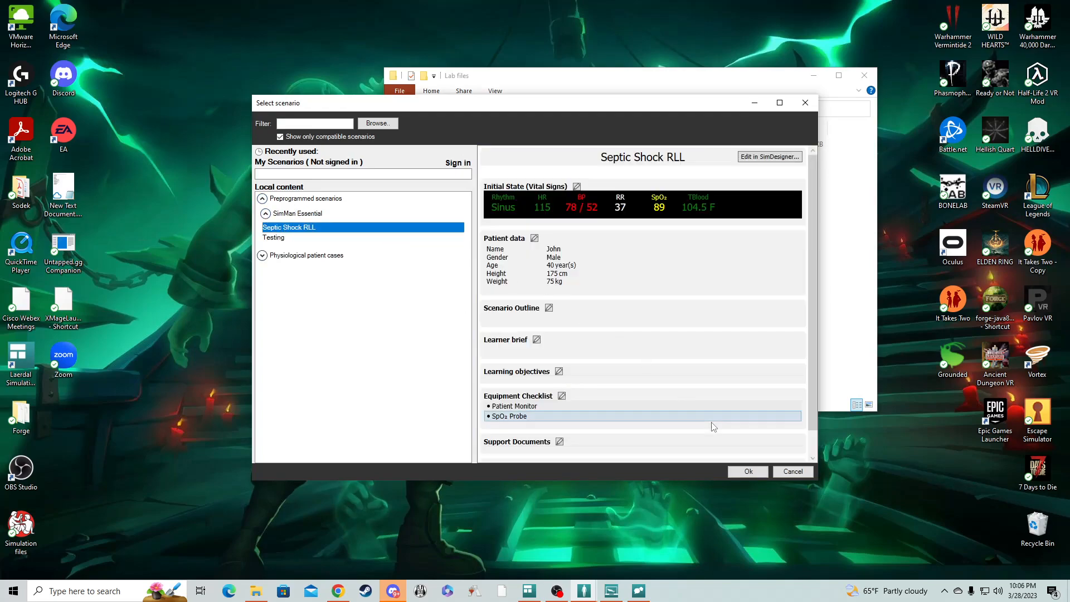
pyautogui.click(748, 473)
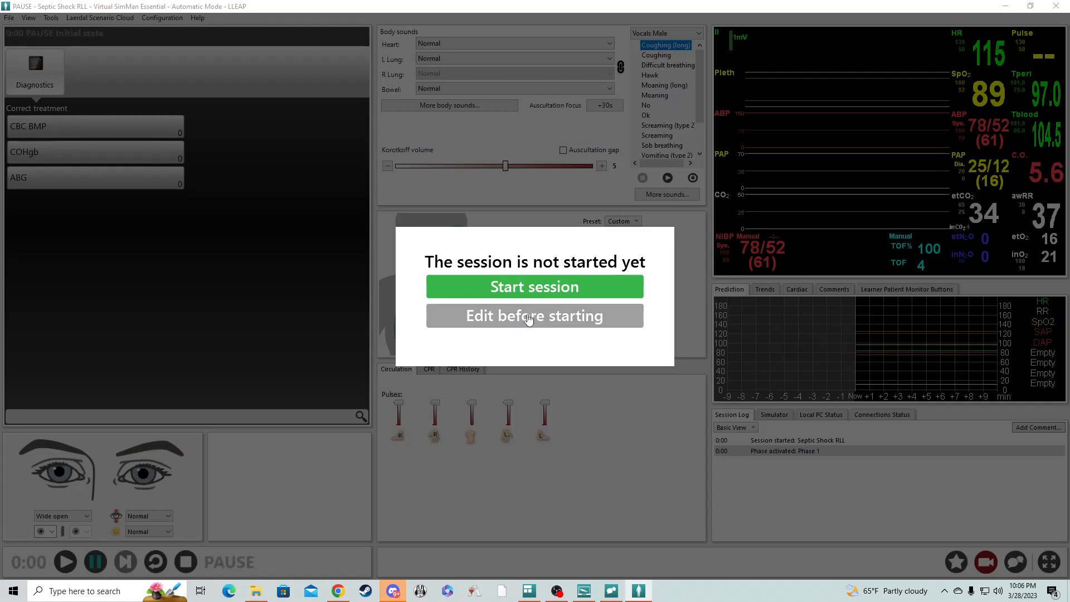
pyautogui.click(532, 295)
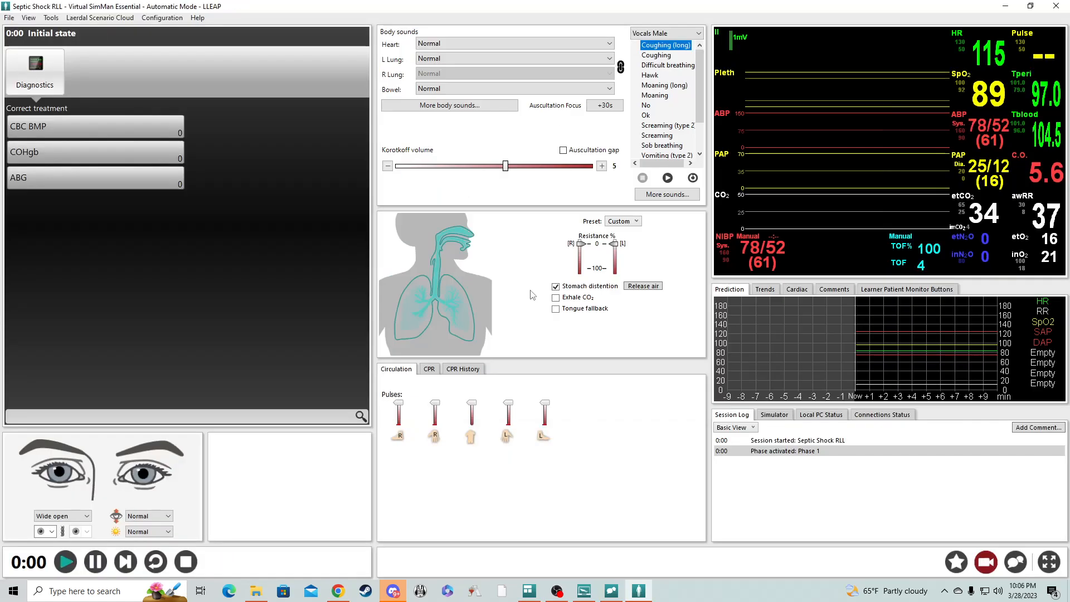
# Trigger the ABG event in the running session and close the media transfer window.
pyautogui.click(43, 186)
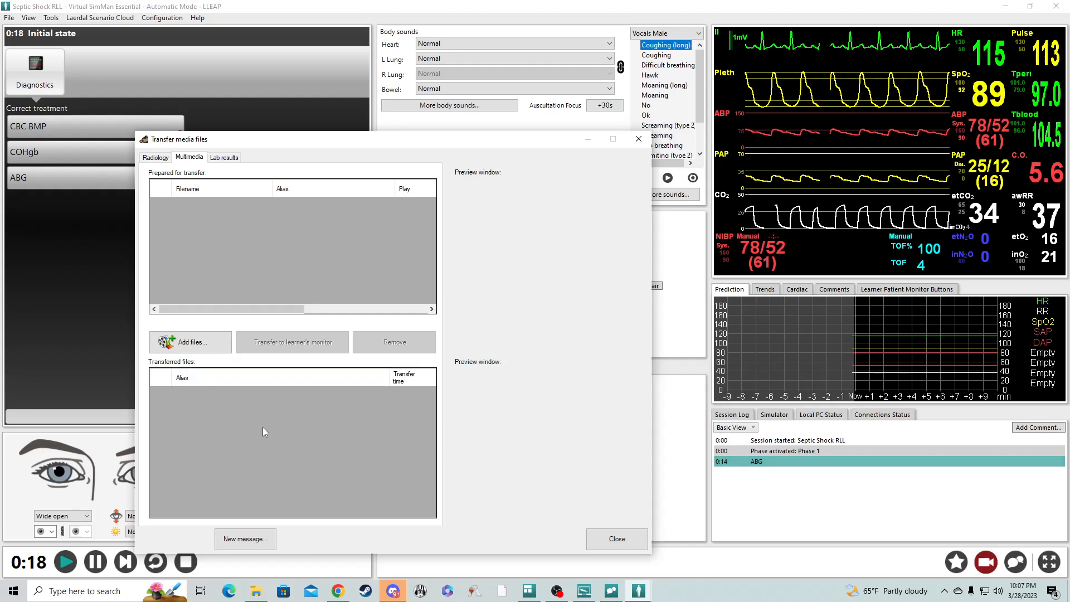
pyautogui.click(617, 539)
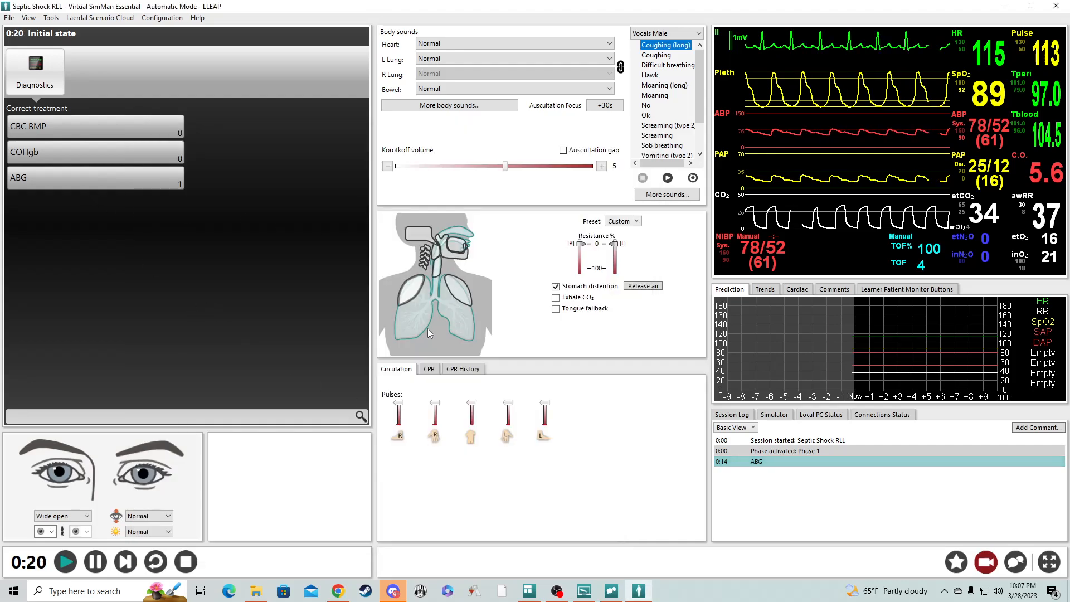